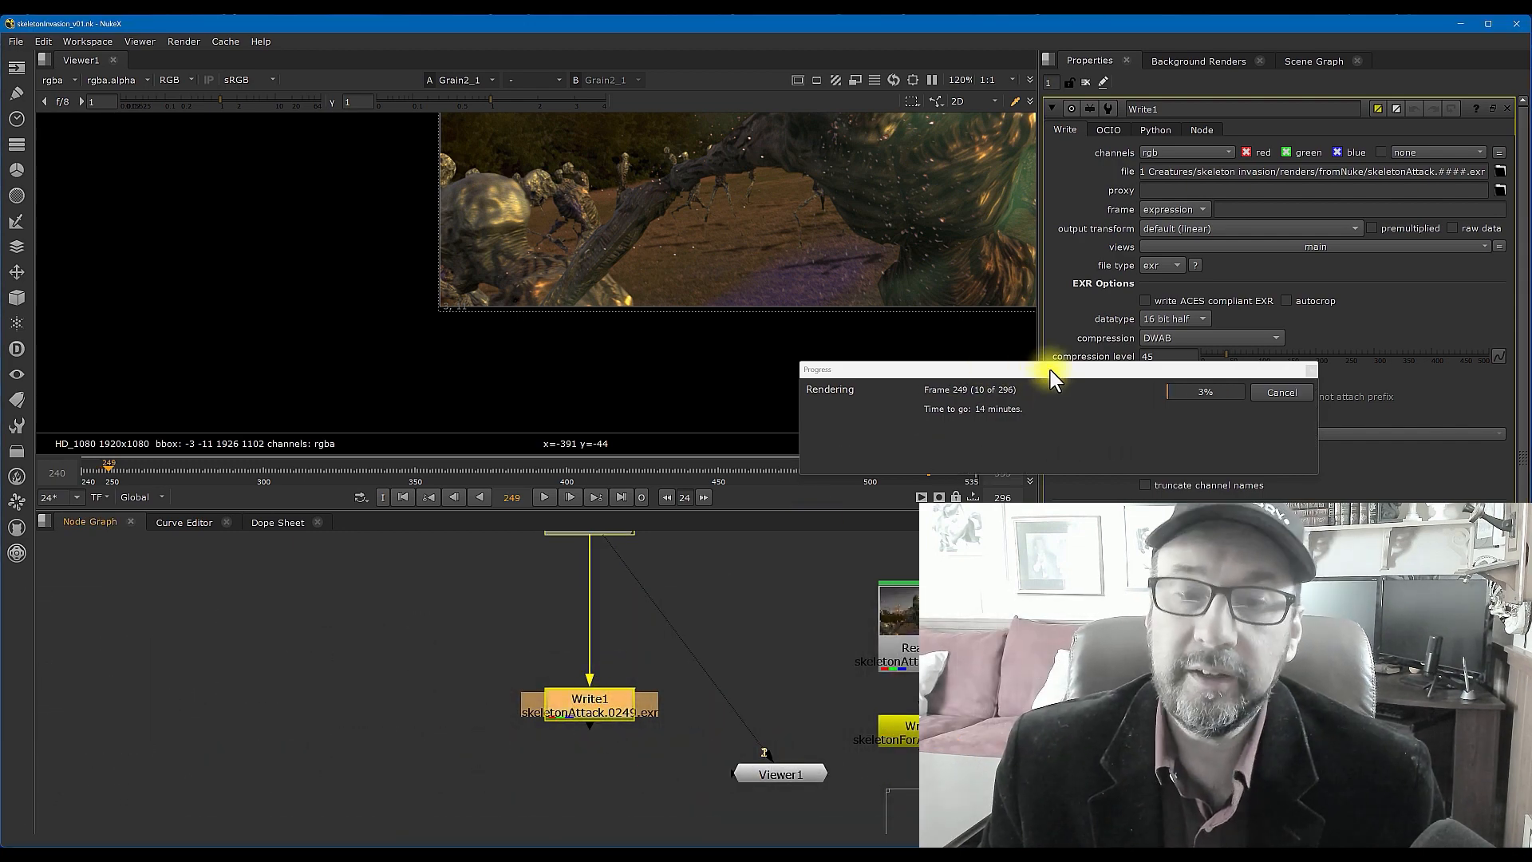
# Move the render progress window aside and look over the compositing node graph at full size, including the effect backdrops.
pyautogui.moveTo(1050, 371); pyautogui.dragTo(654, 339)
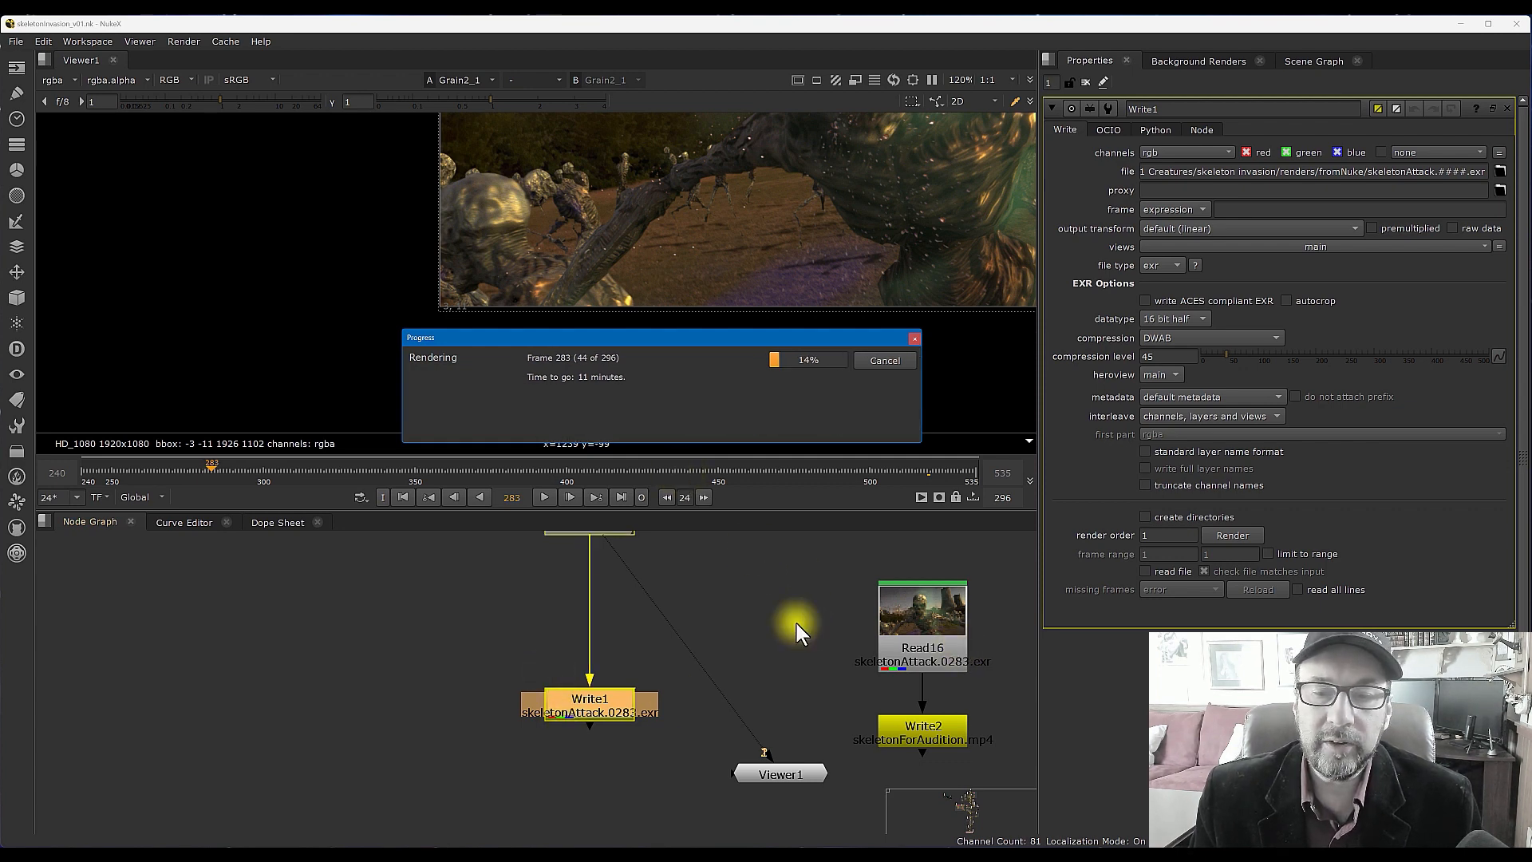
pyautogui.scroll(-3, 760, 721)
pyautogui.press('space')
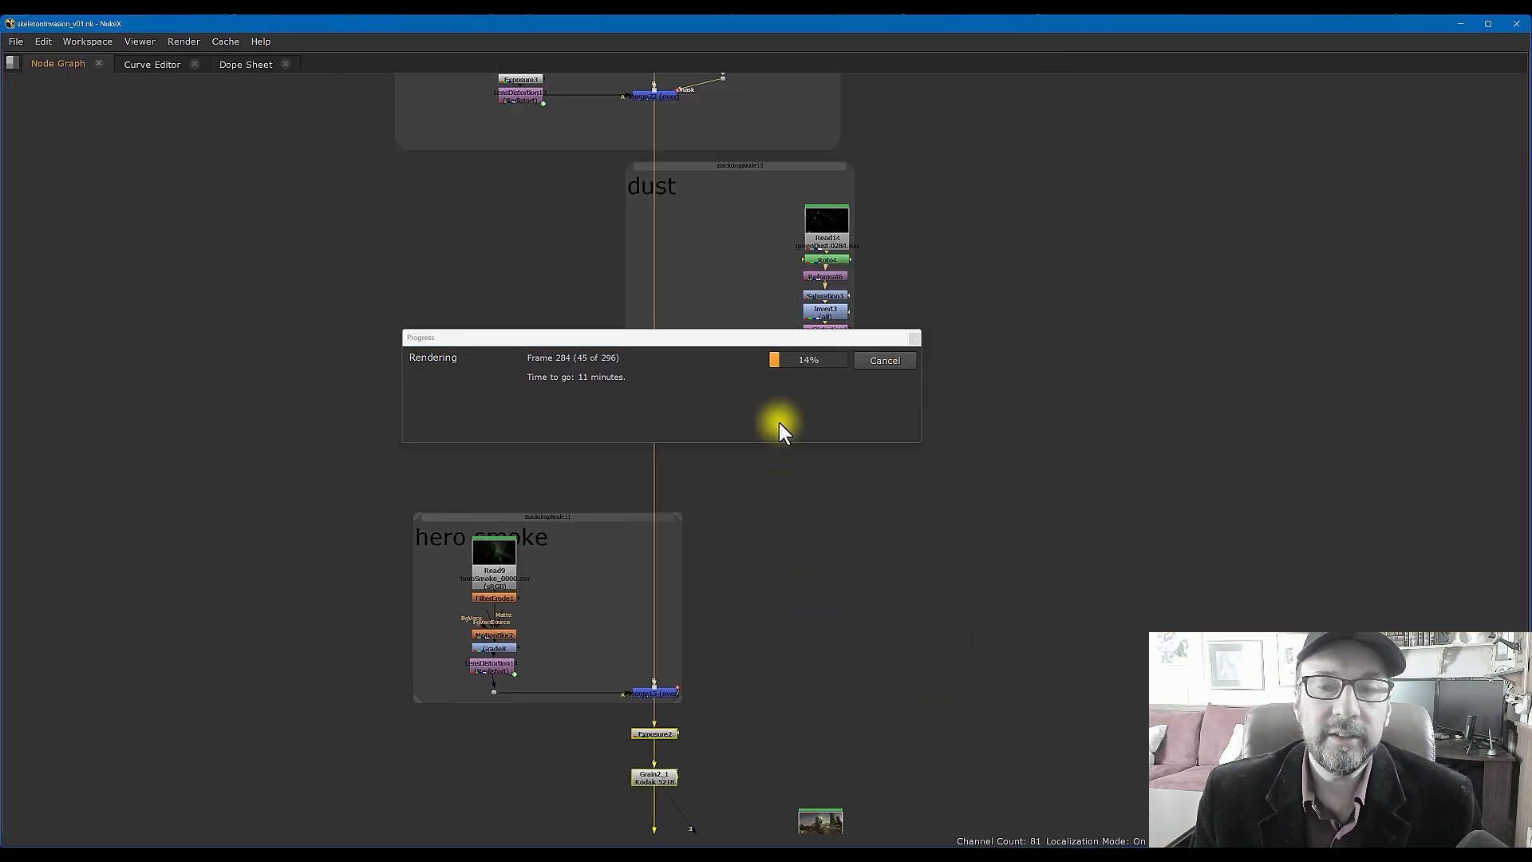
pyautogui.moveTo(779, 332); pyautogui.dragTo(1295, 246)
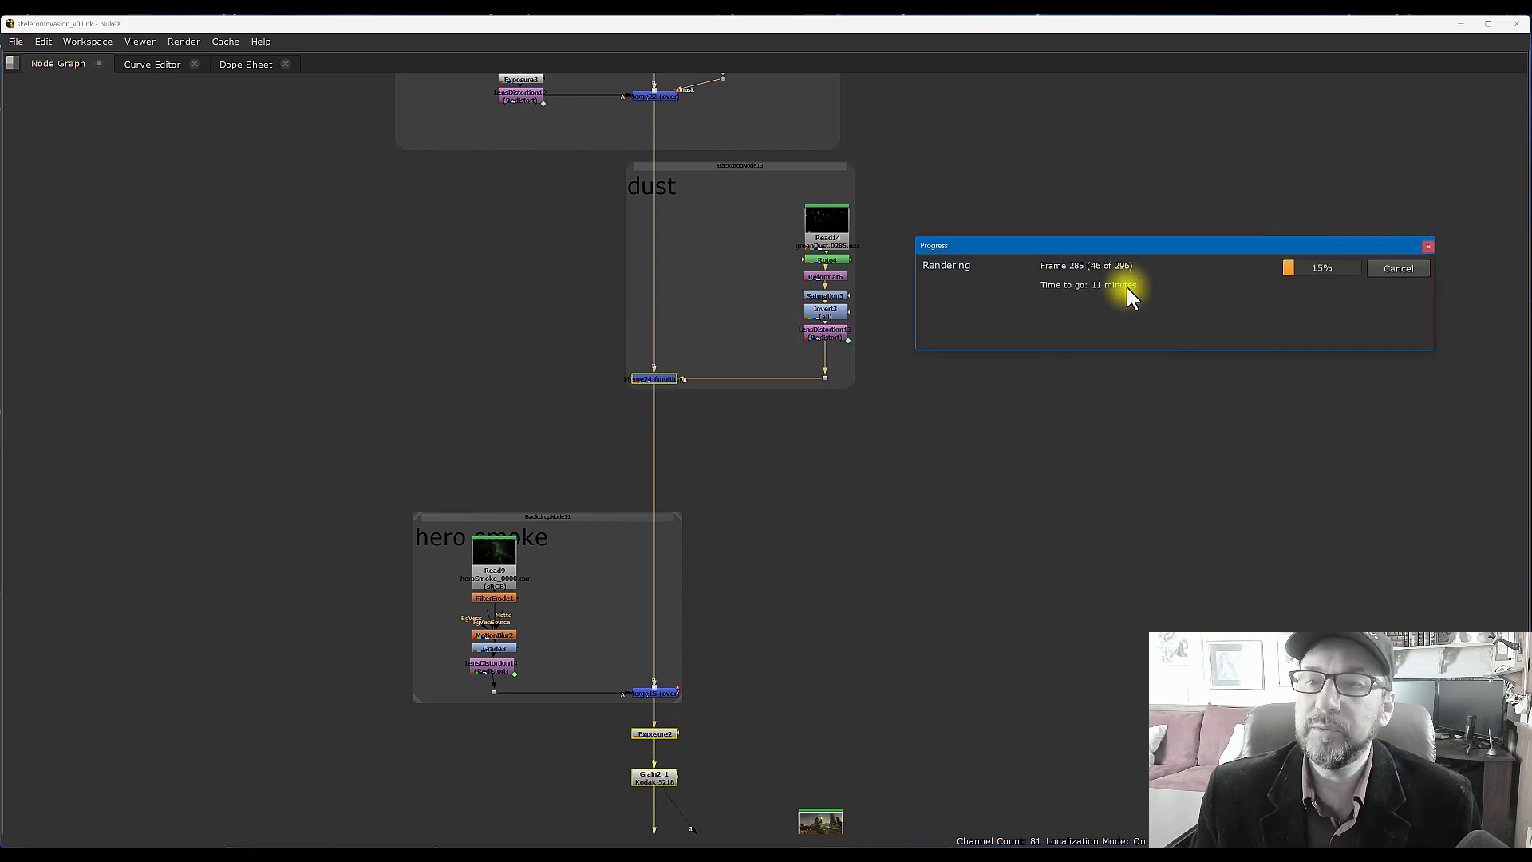
pyautogui.scroll(-8, 957, 406)
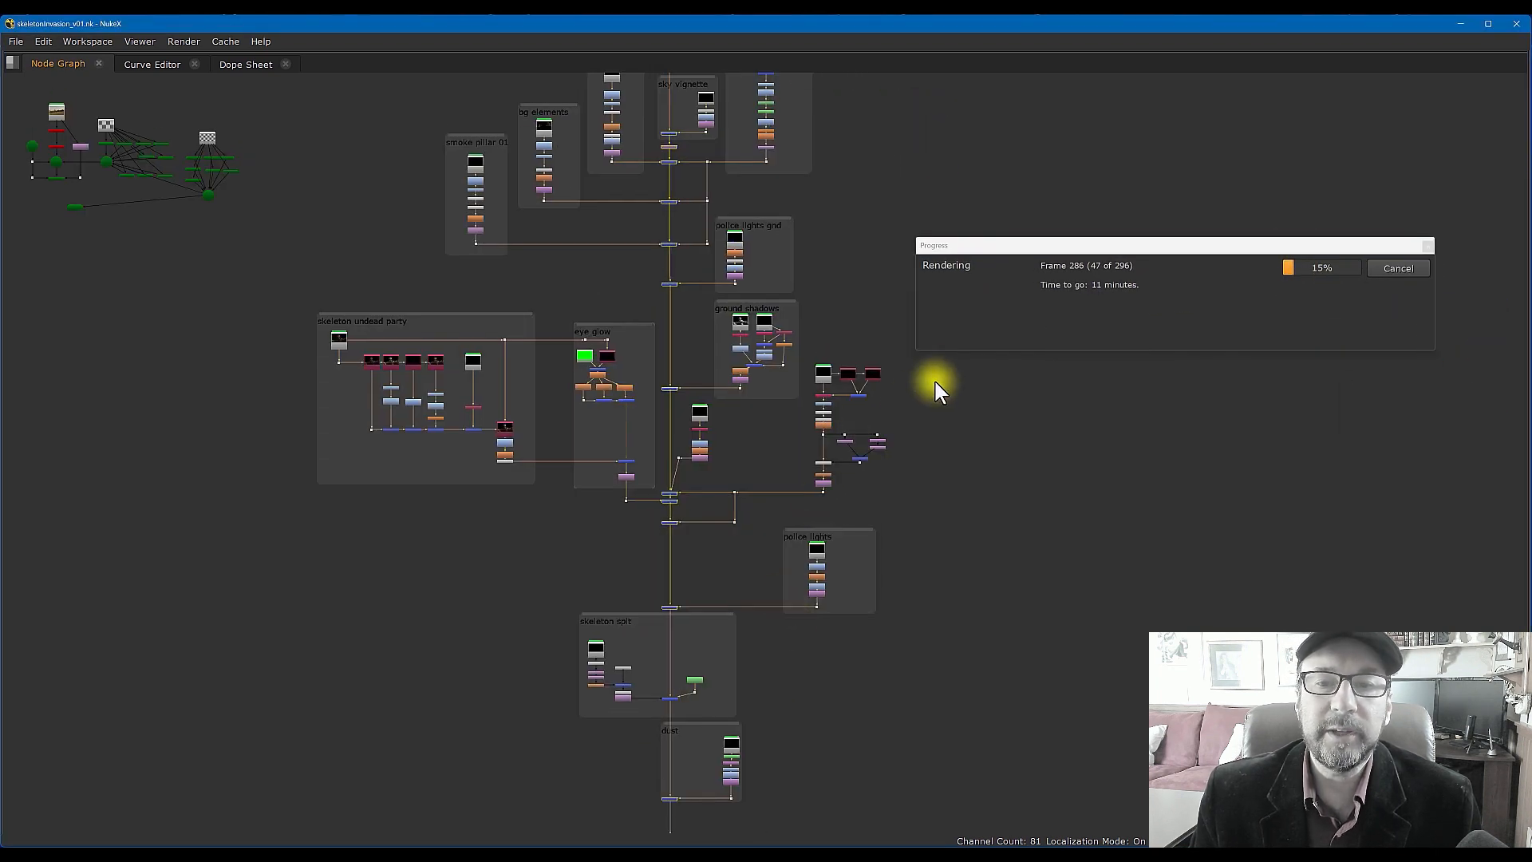
pyautogui.moveTo(937, 484)
pyautogui.mouseDown()
pyautogui.moveTo(930, 557)
pyautogui.moveTo(939, 453)
pyautogui.mouseUp()
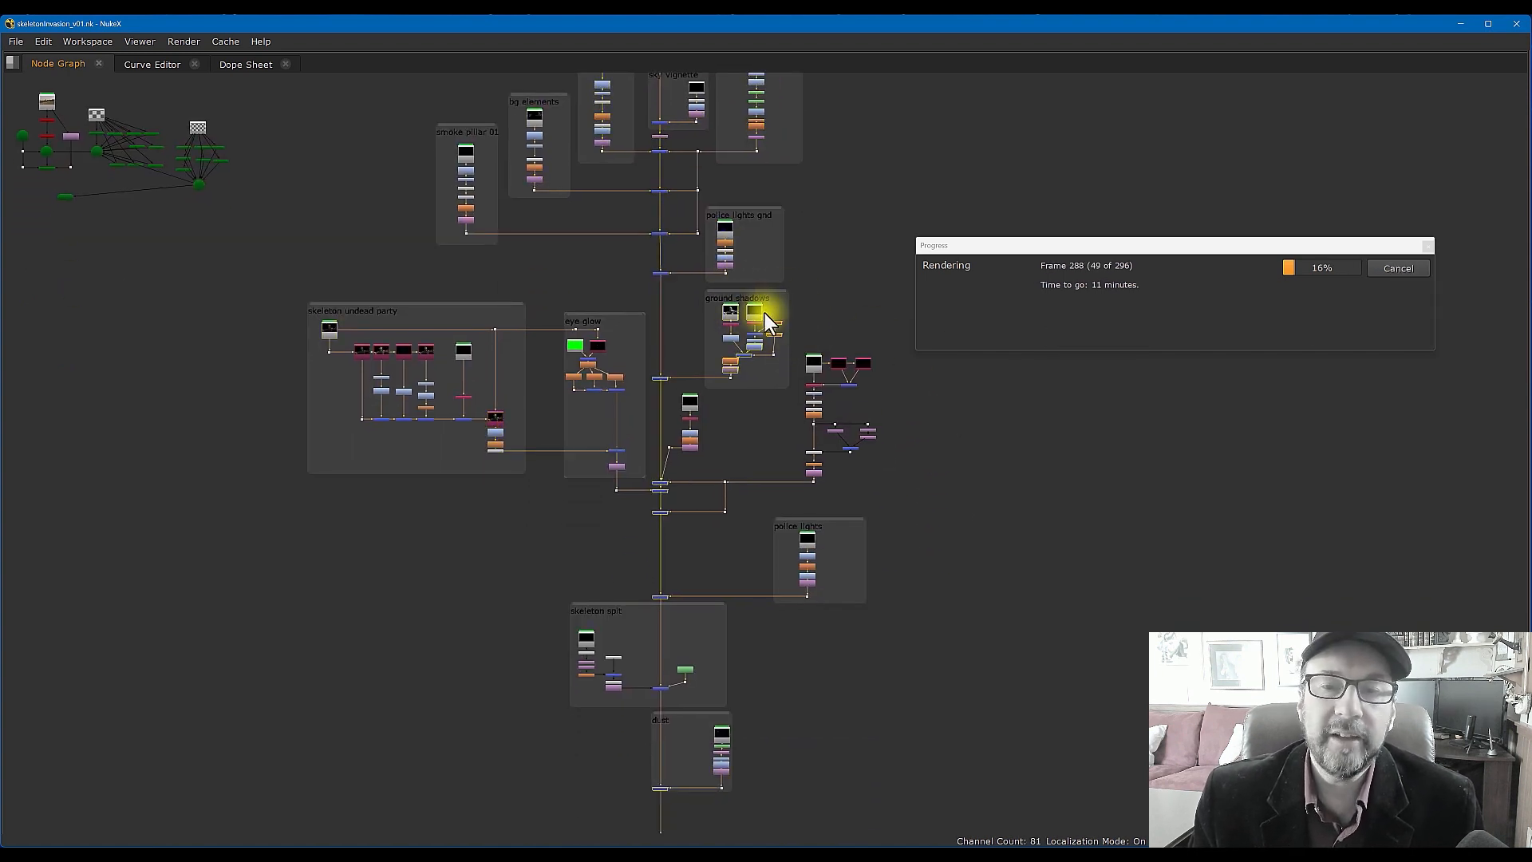
pyautogui.moveTo(910, 558); pyautogui.dragTo(837, 576)
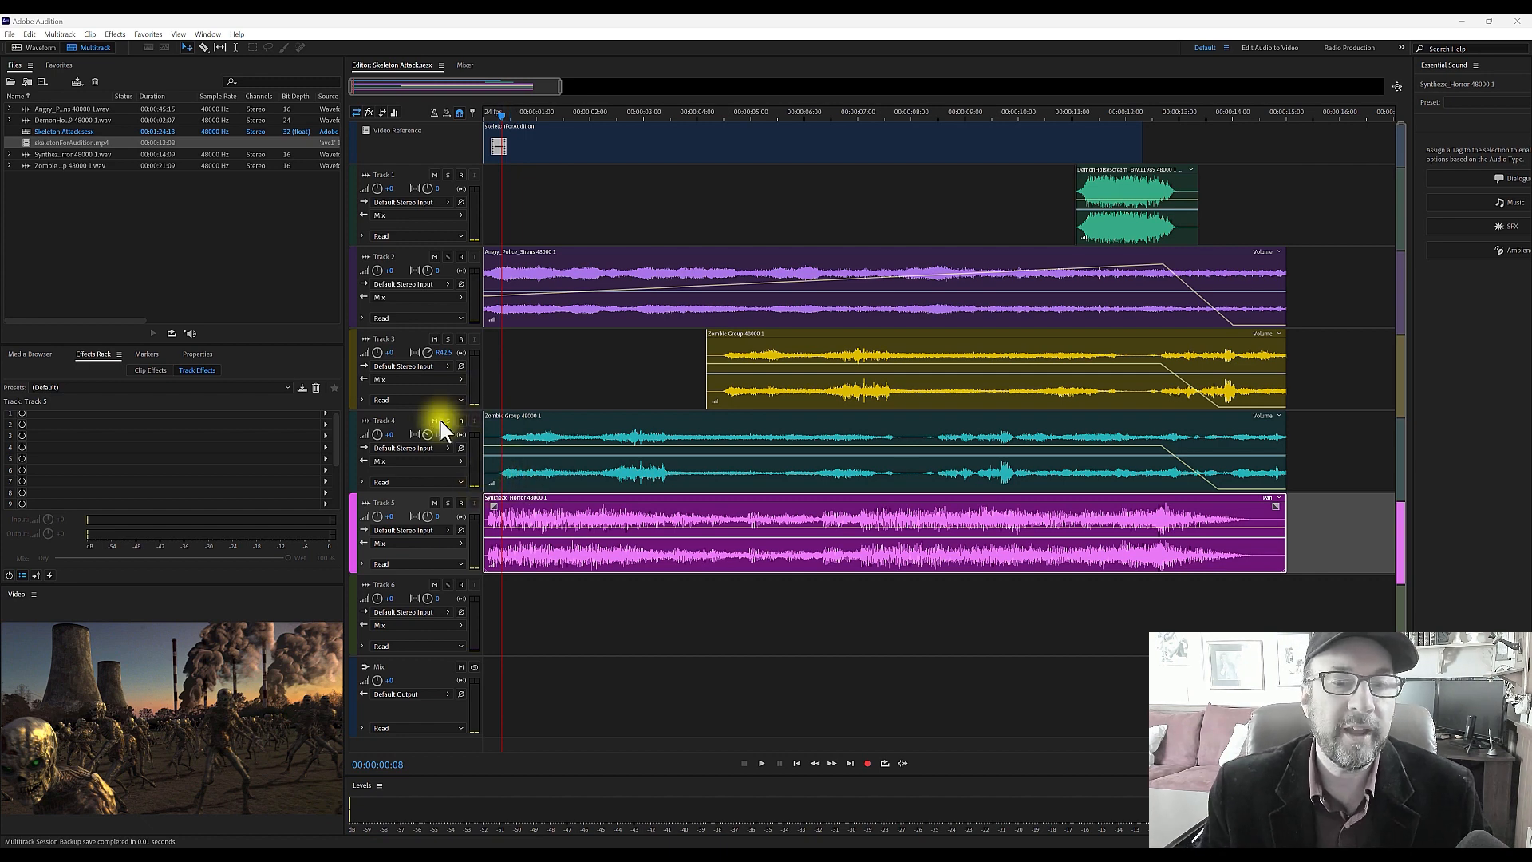
# Solo Track 5 with the horror synth music and play it from the start of the session.
pyautogui.moveTo(431, 425); pyautogui.dragTo(441, 438)
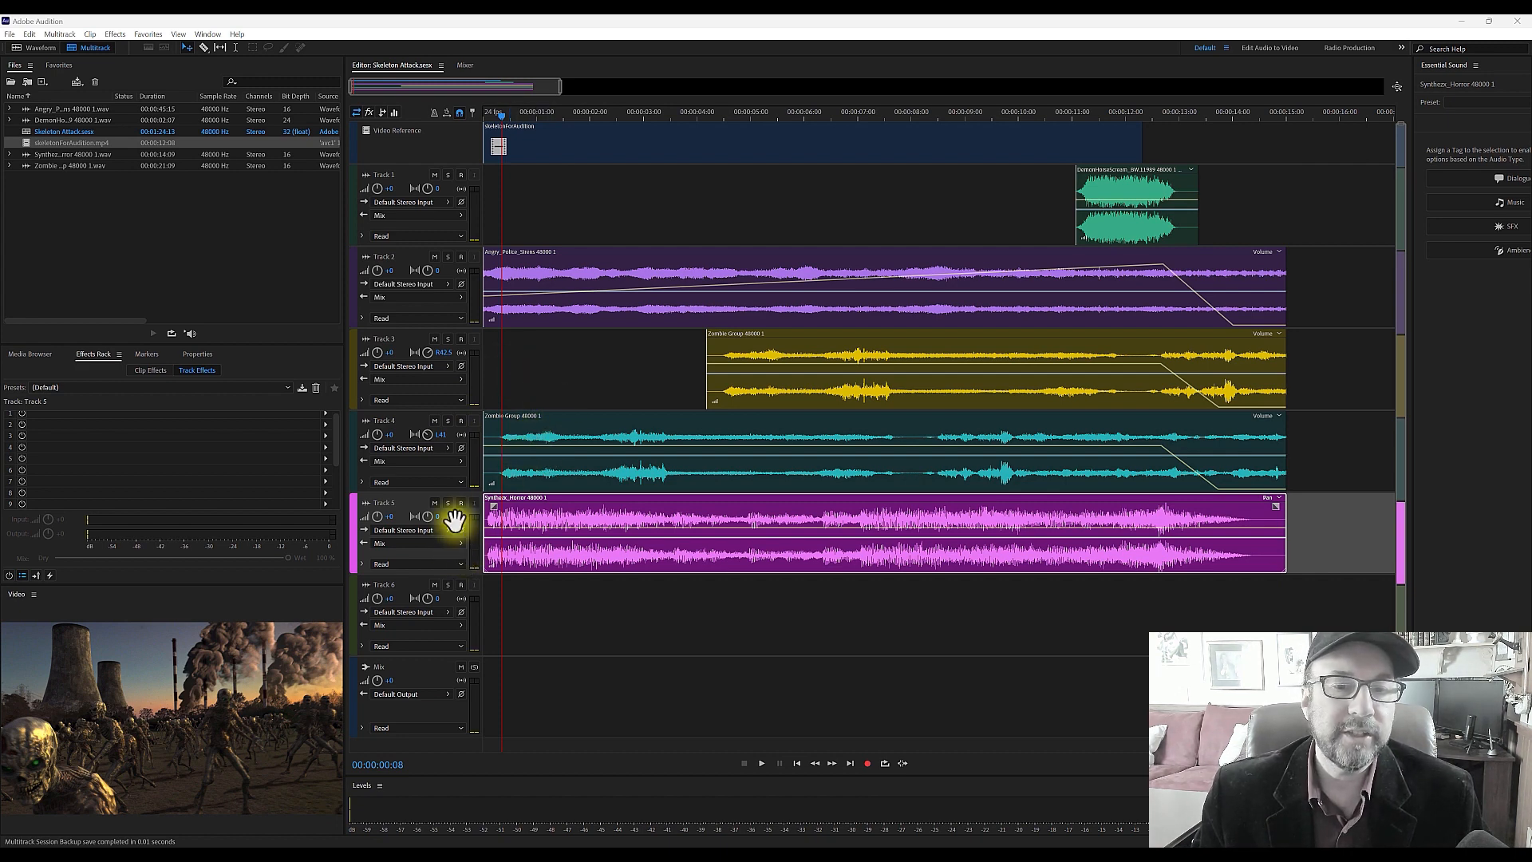
pyautogui.click(448, 502)
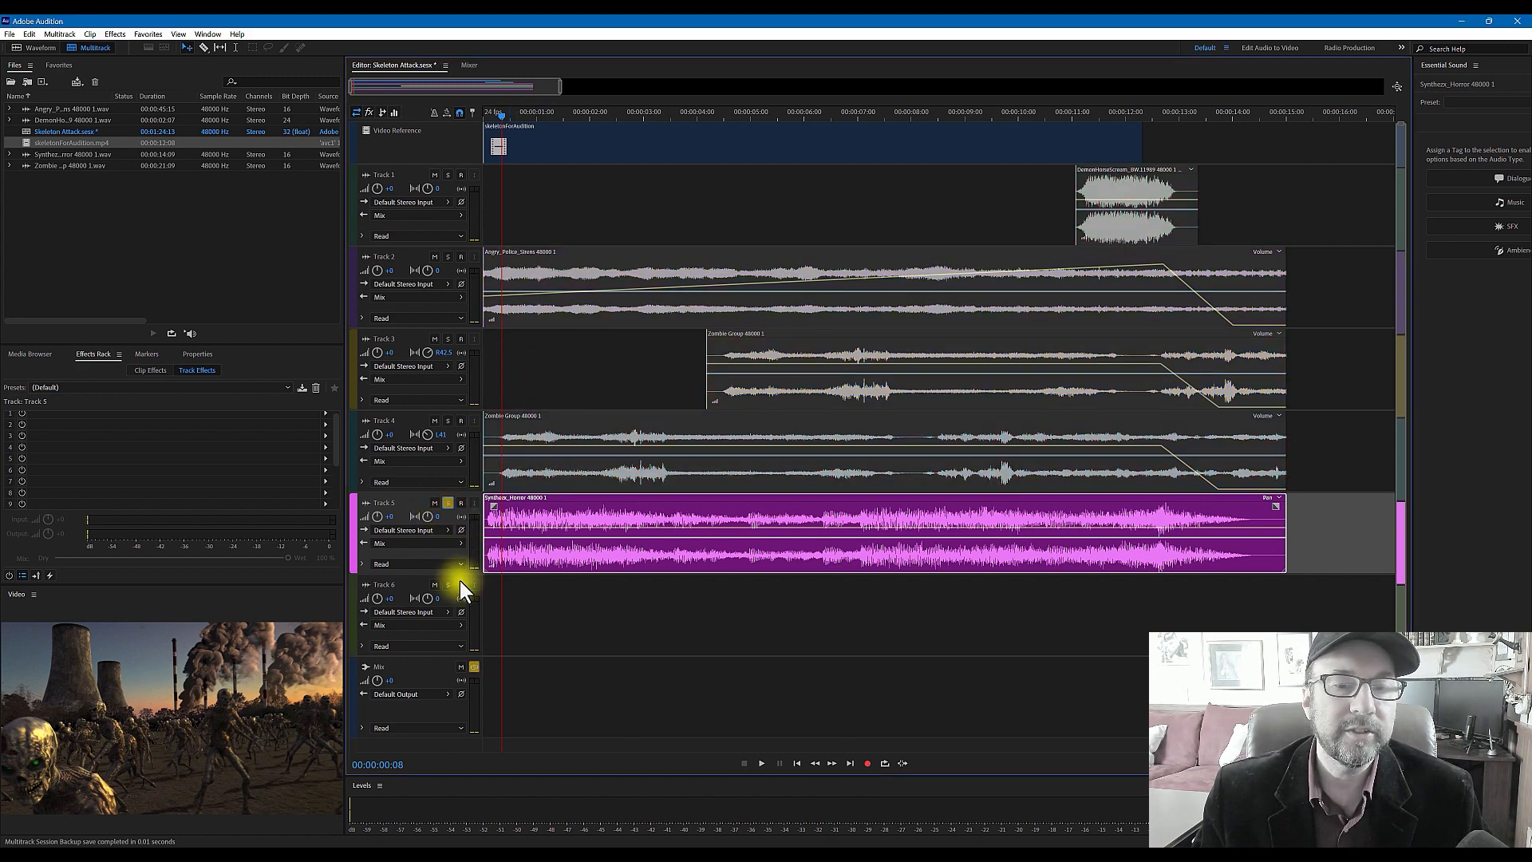
pyautogui.moveTo(502, 118); pyautogui.dragTo(485, 119)
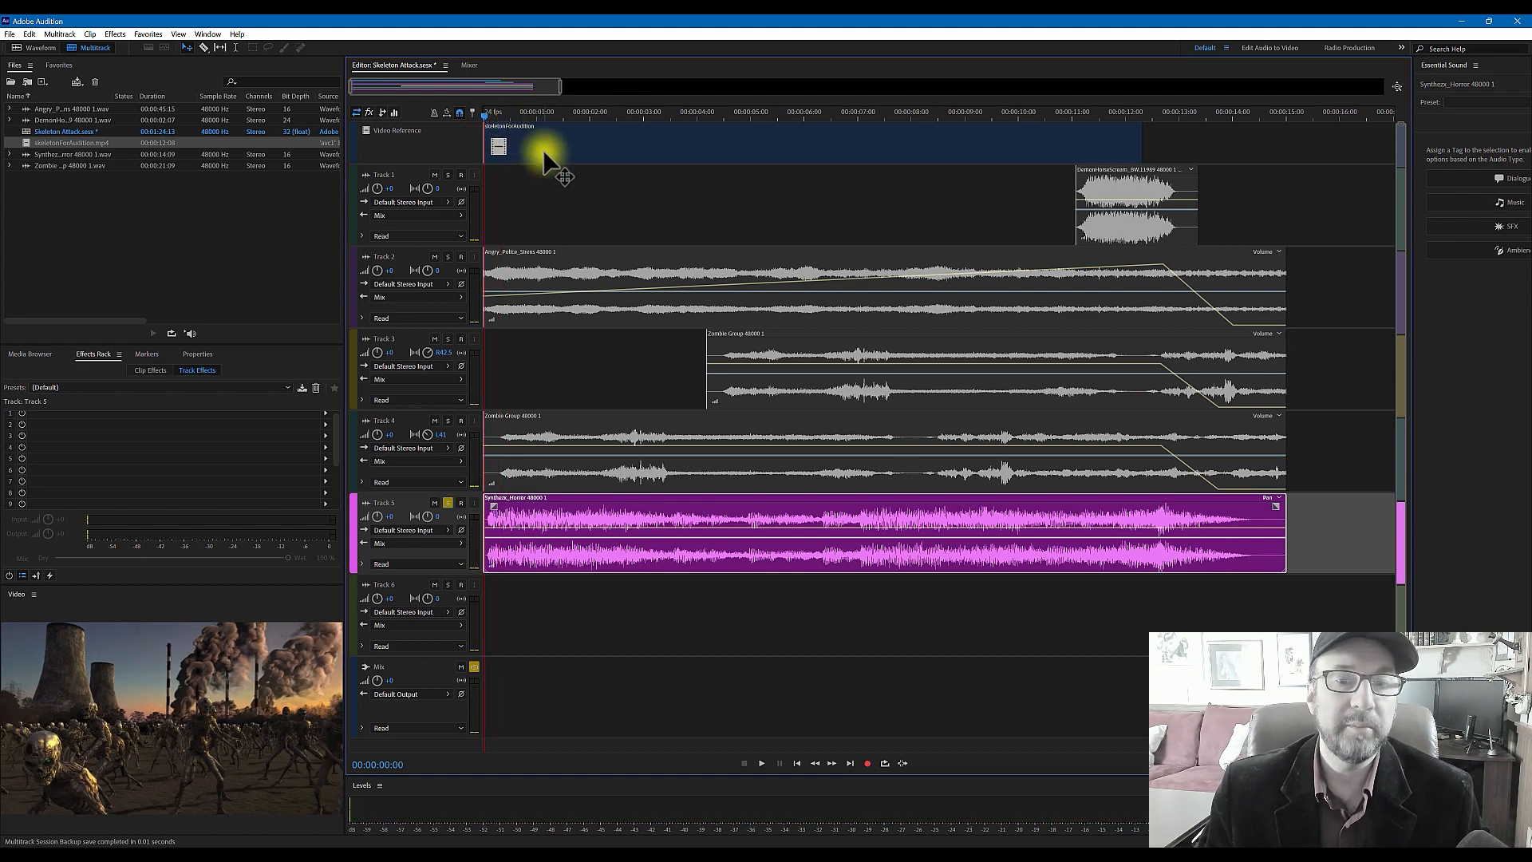
pyautogui.press('space')
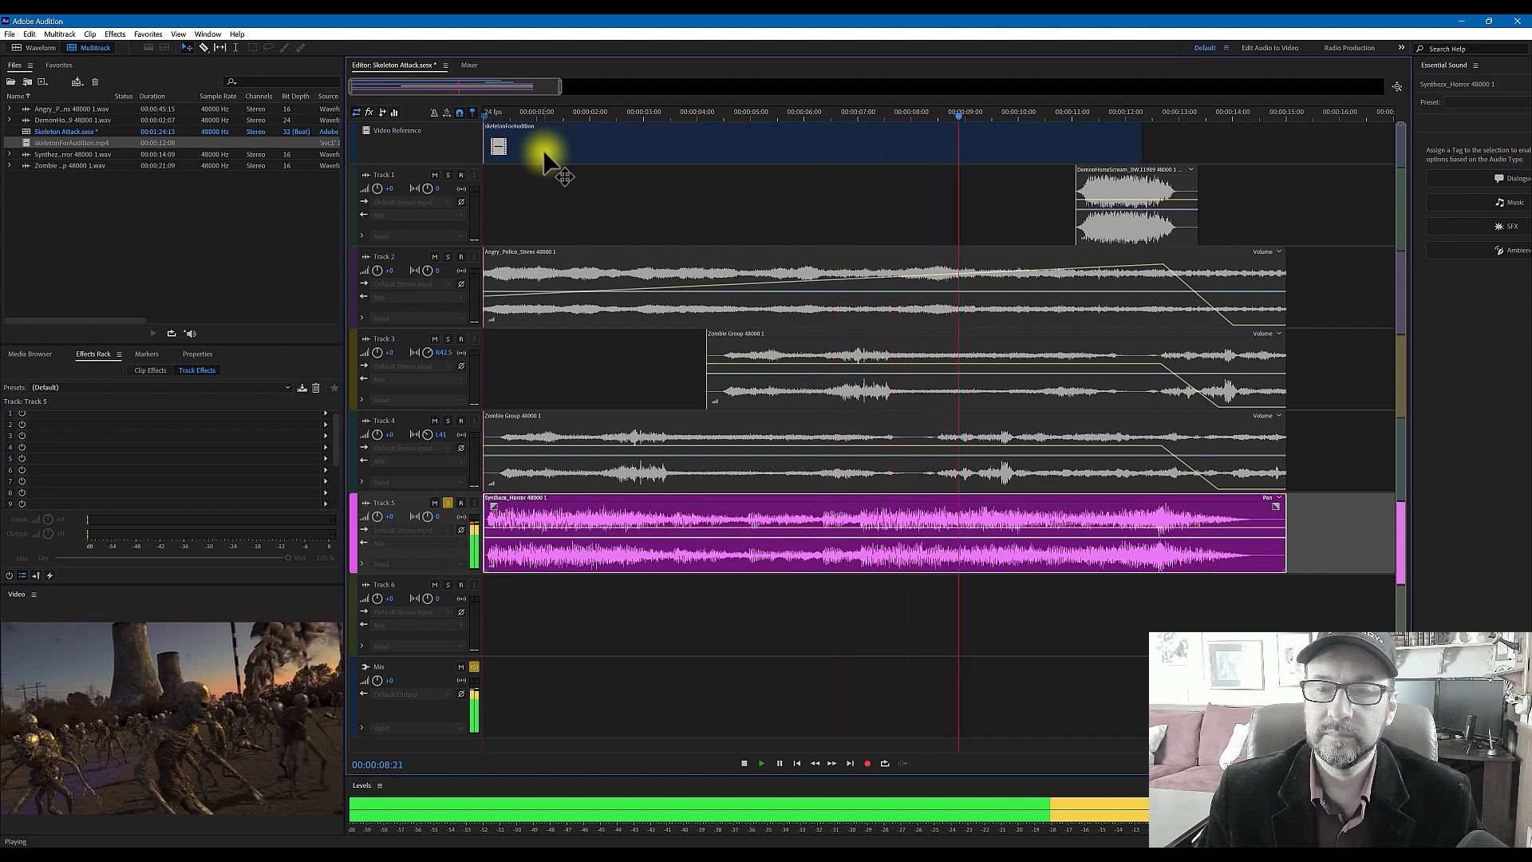
pyautogui.press('space')
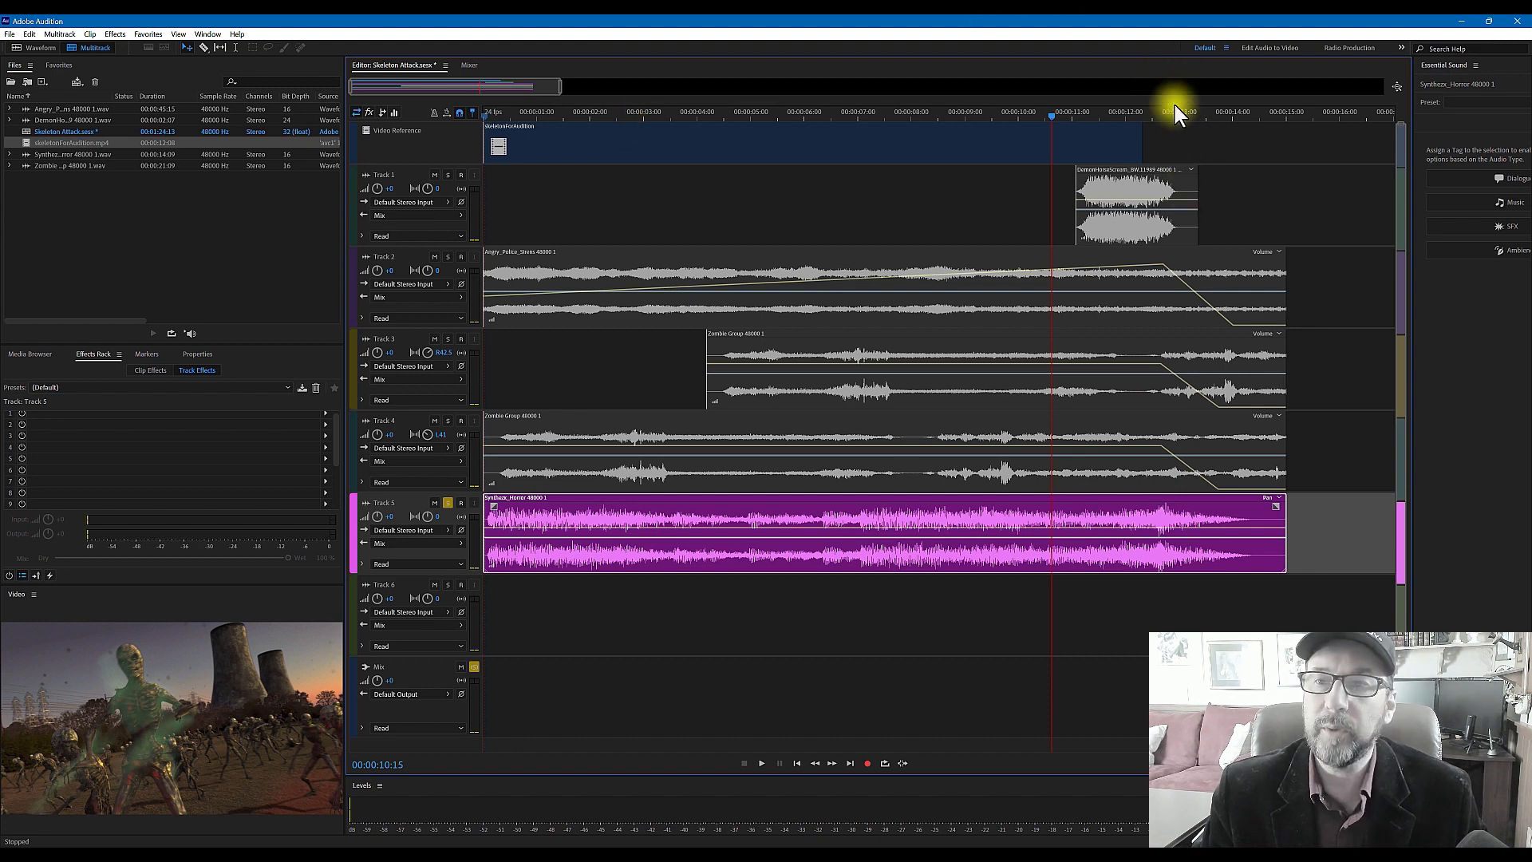
# Play the ending of the soloed horror music from 00:00:10:20, and replay it from the end of the video clip.
pyautogui.moveTo(1054, 117); pyautogui.dragTo(1065, 117)
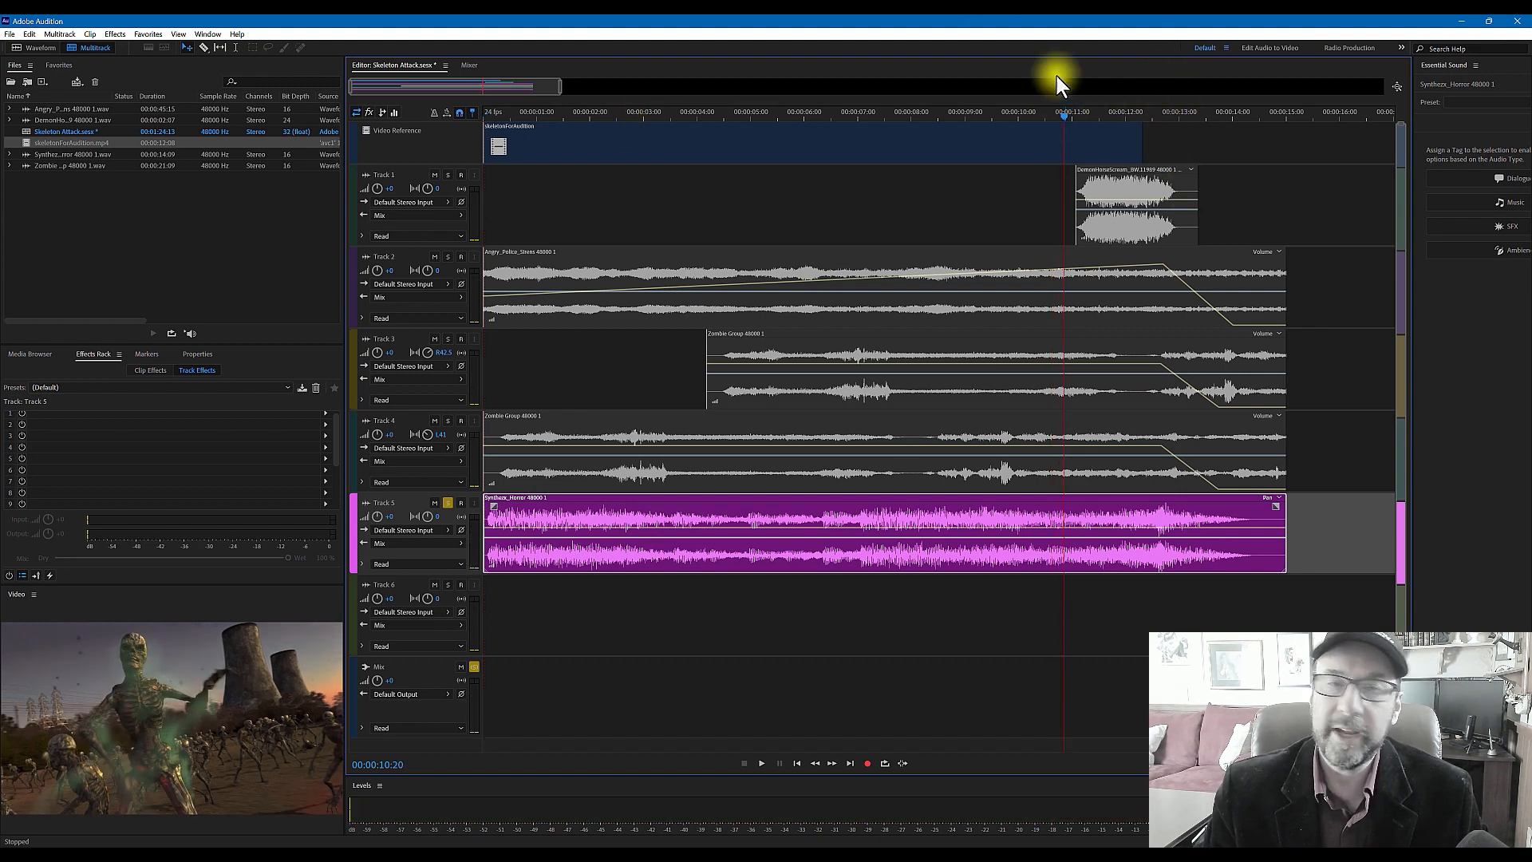
pyautogui.press('space')
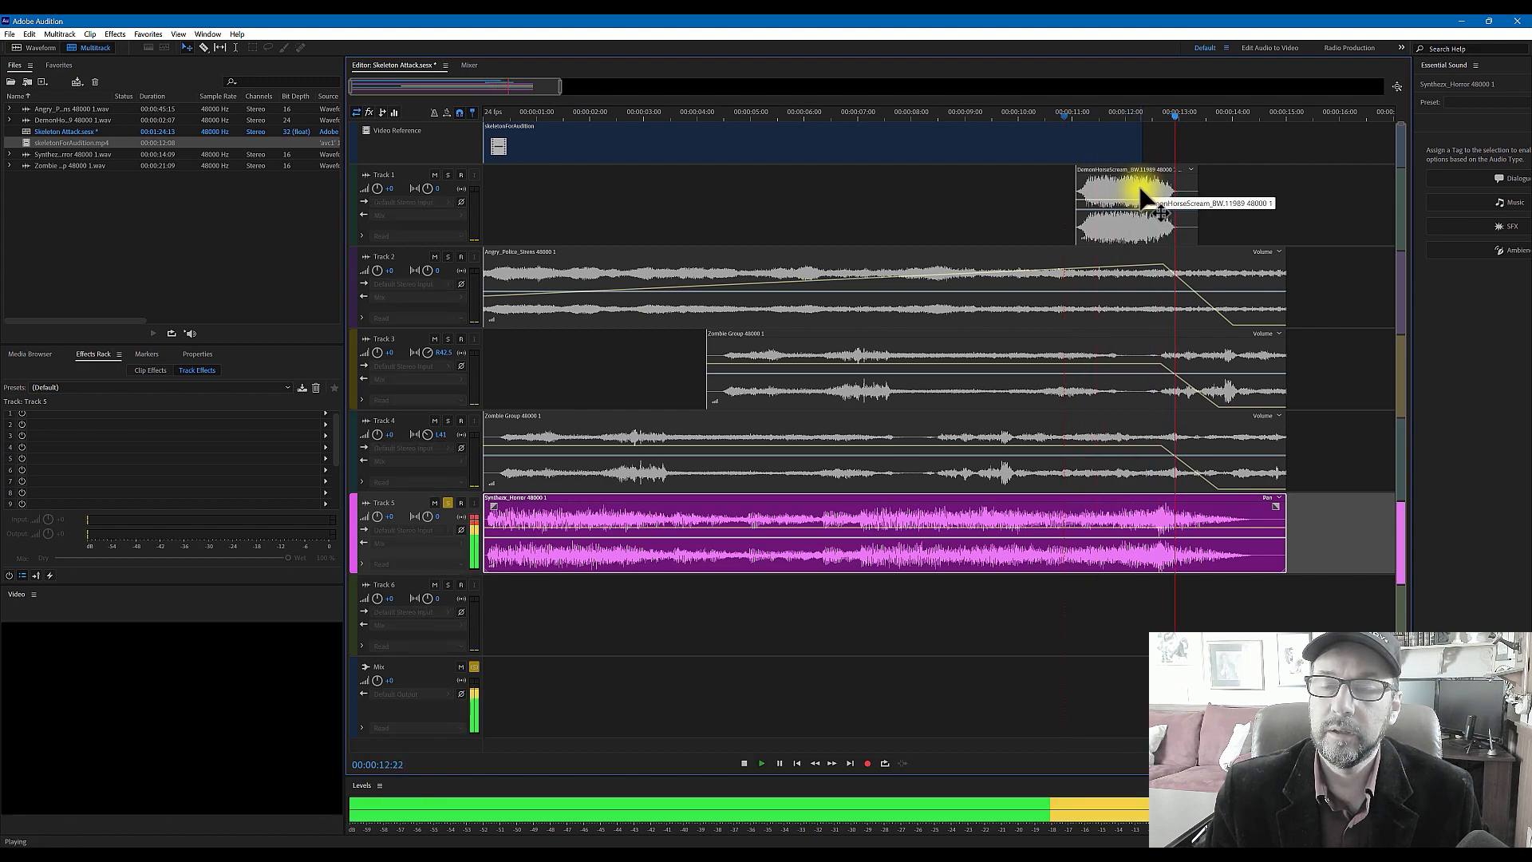
pyautogui.press('space')
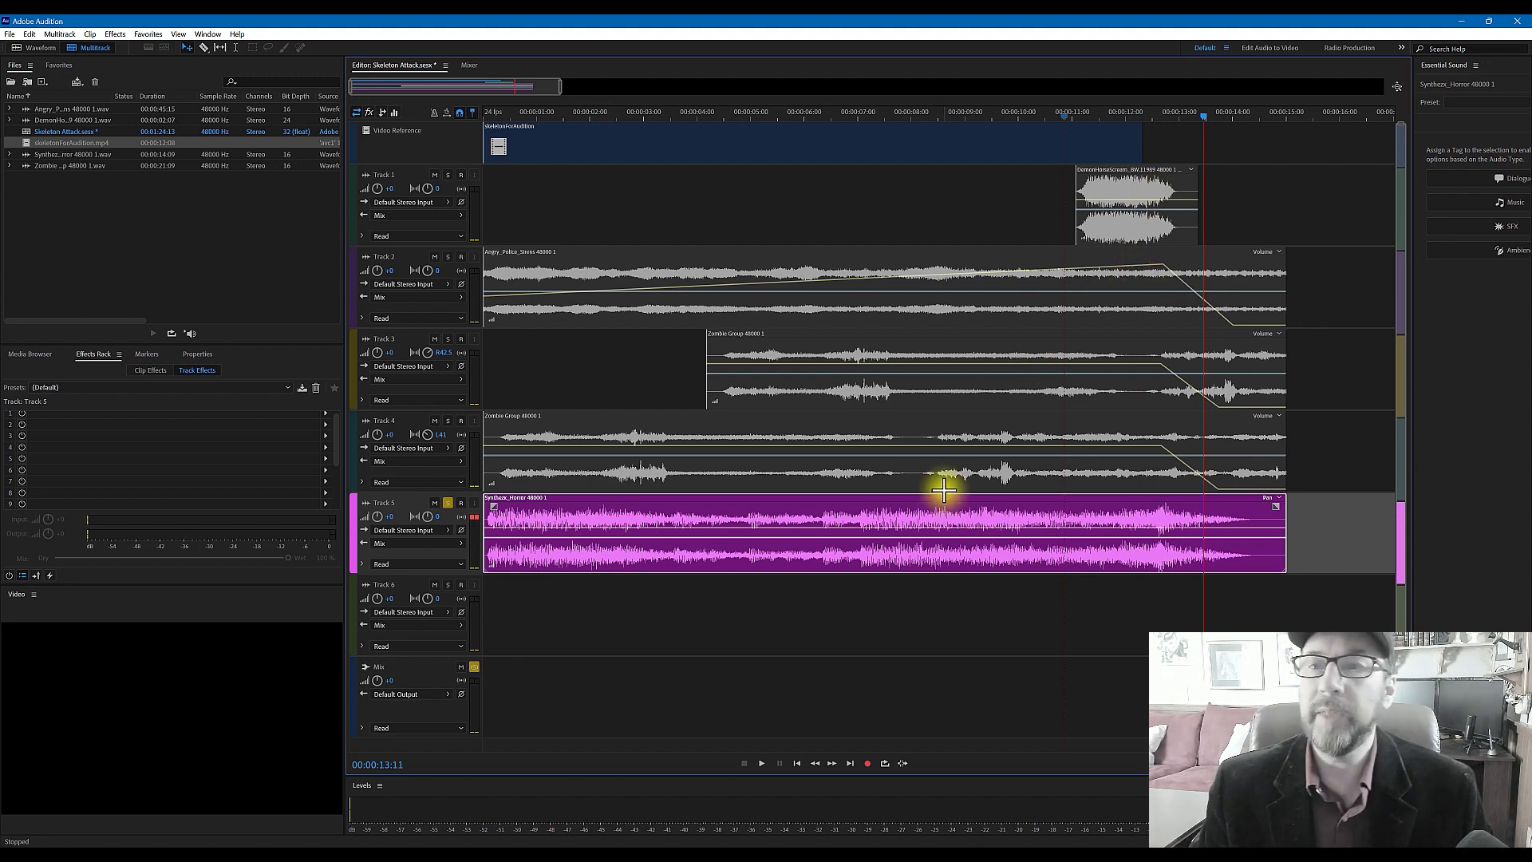
pyautogui.click(1140, 115)
pyautogui.press('space')
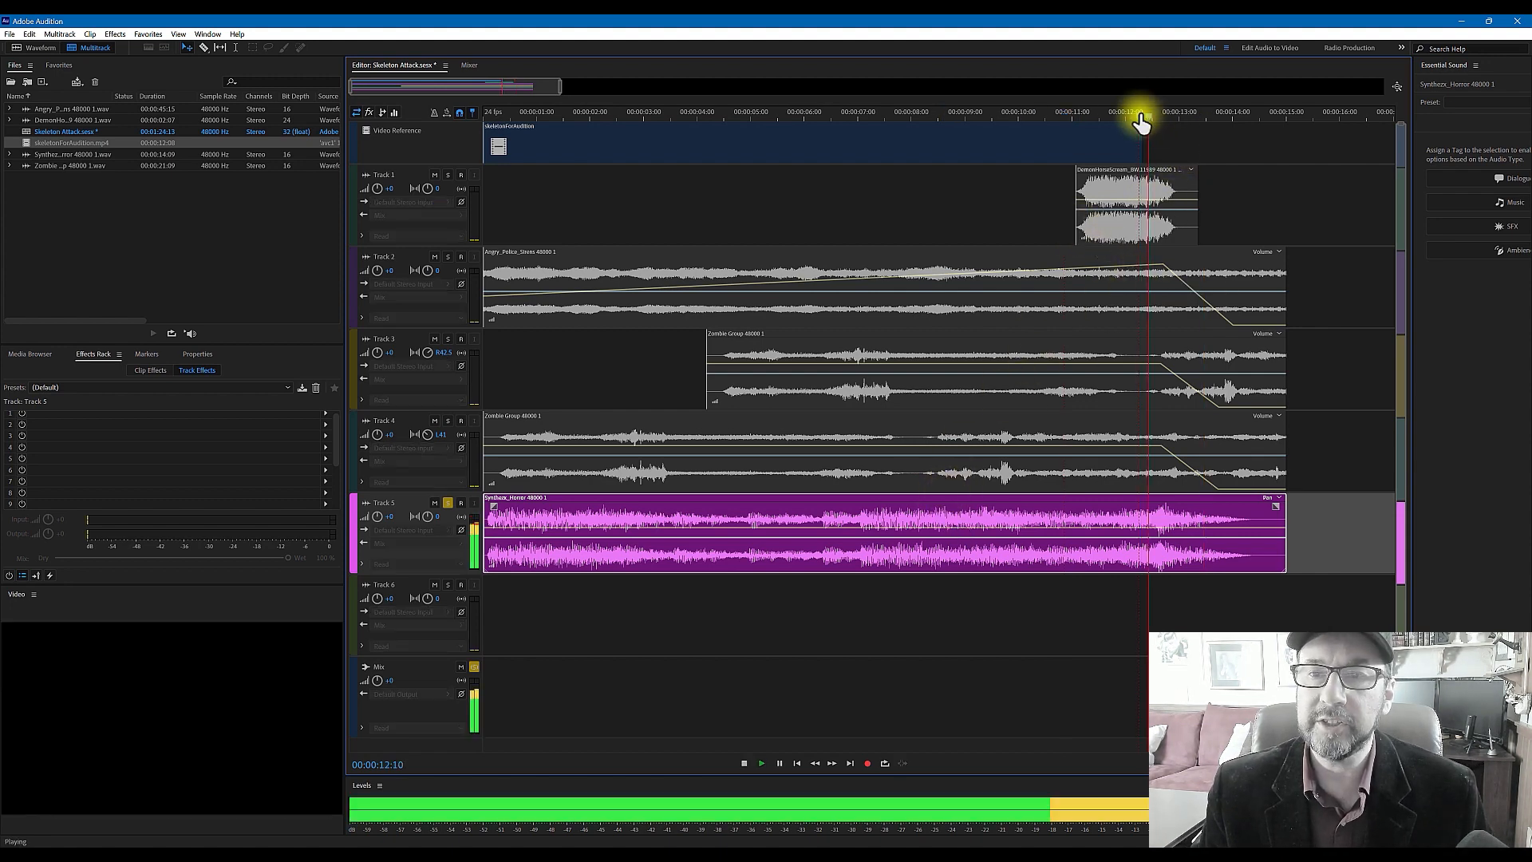
pyautogui.press('space')
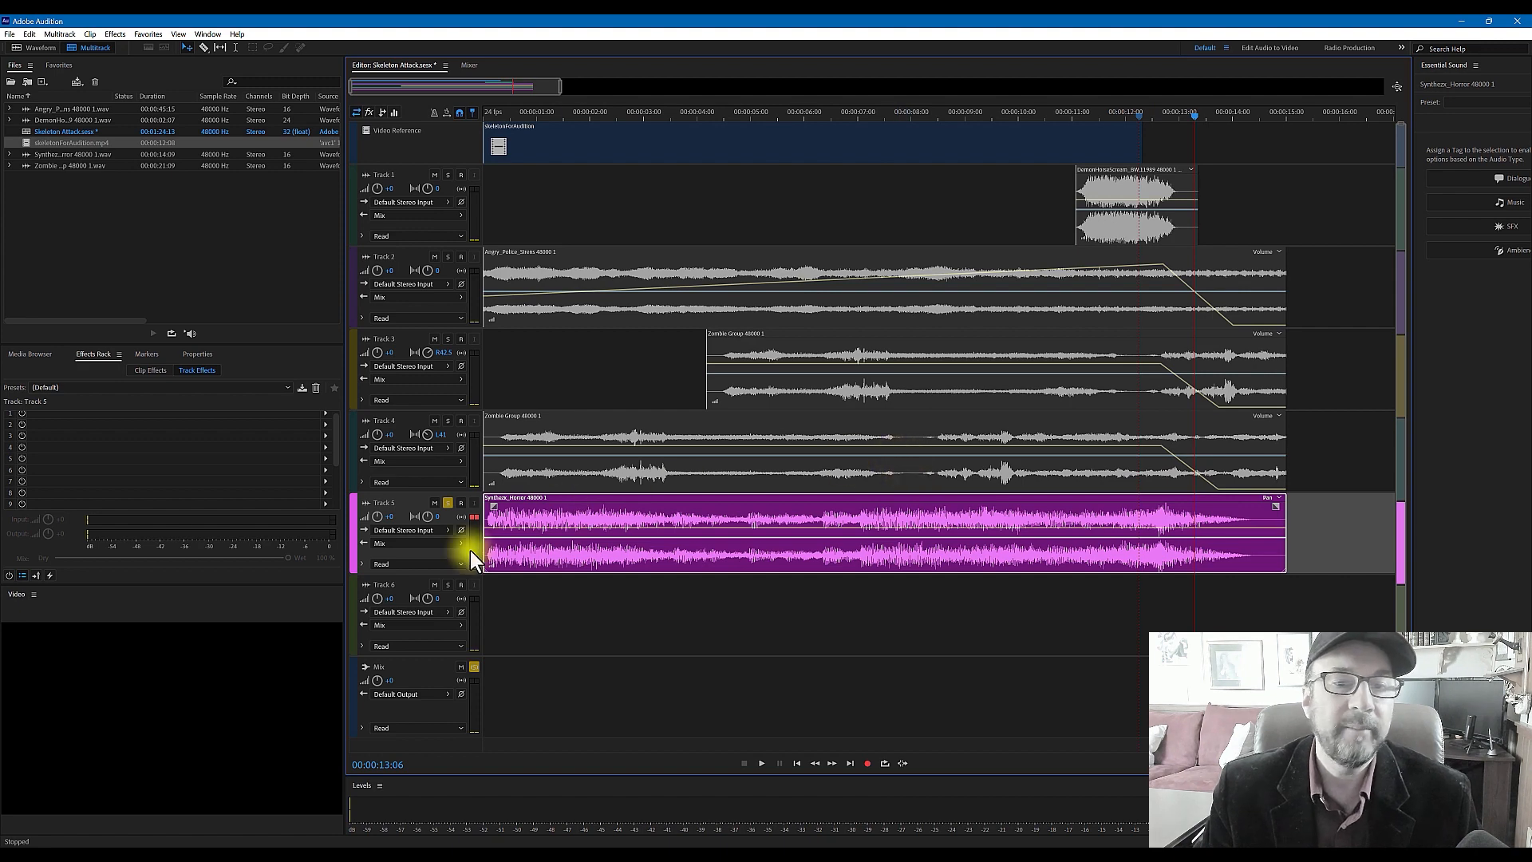
# Switch the solo from Track 5 to Track 4 and play the Zombie Group audio from 00:00:00:06.
pyautogui.click(448, 504)
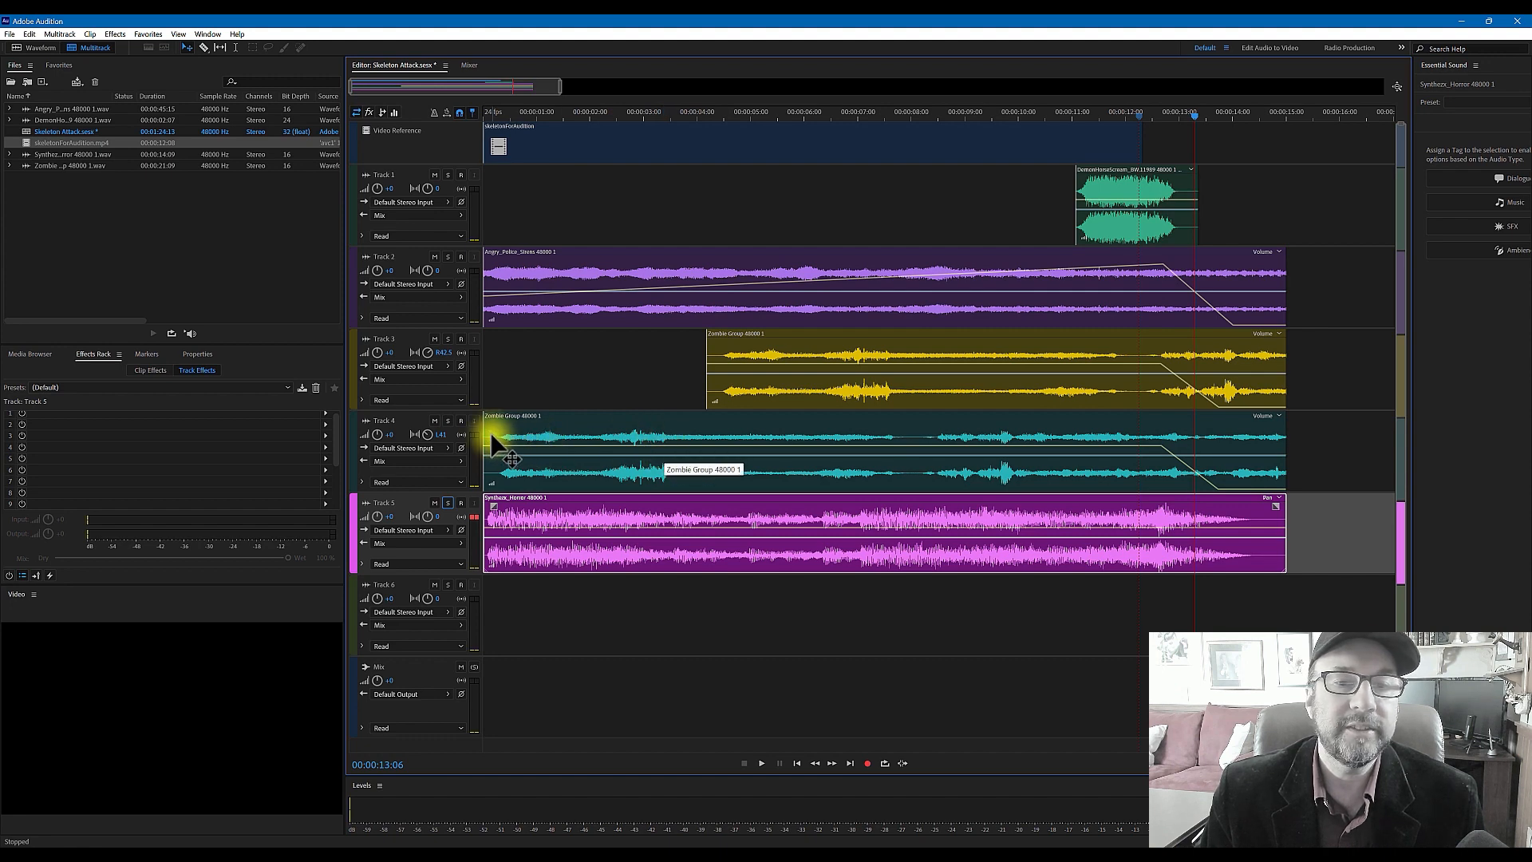
pyautogui.click(448, 421)
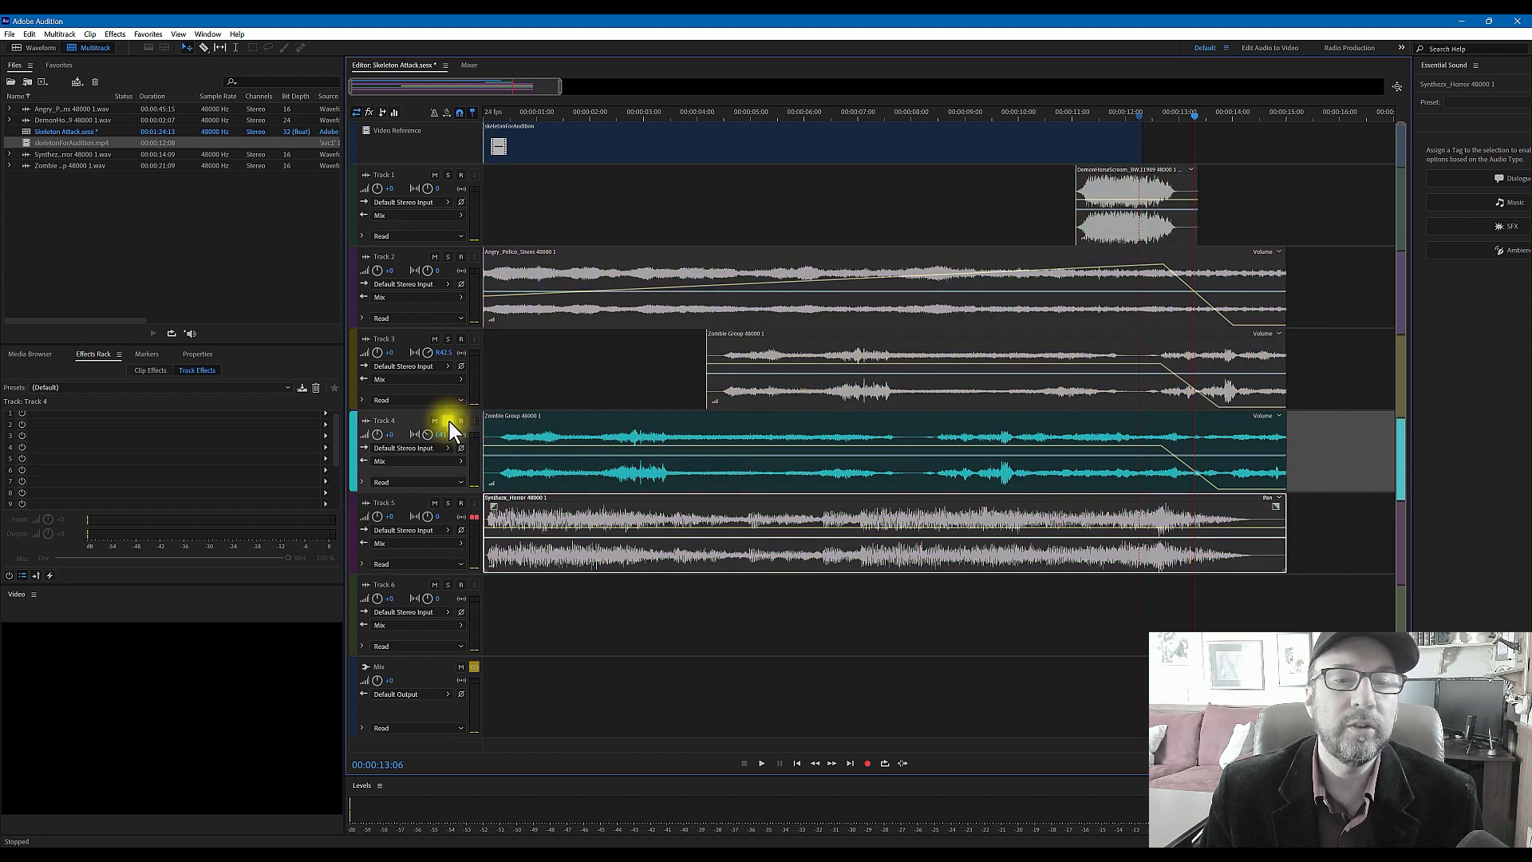
pyautogui.click(497, 114)
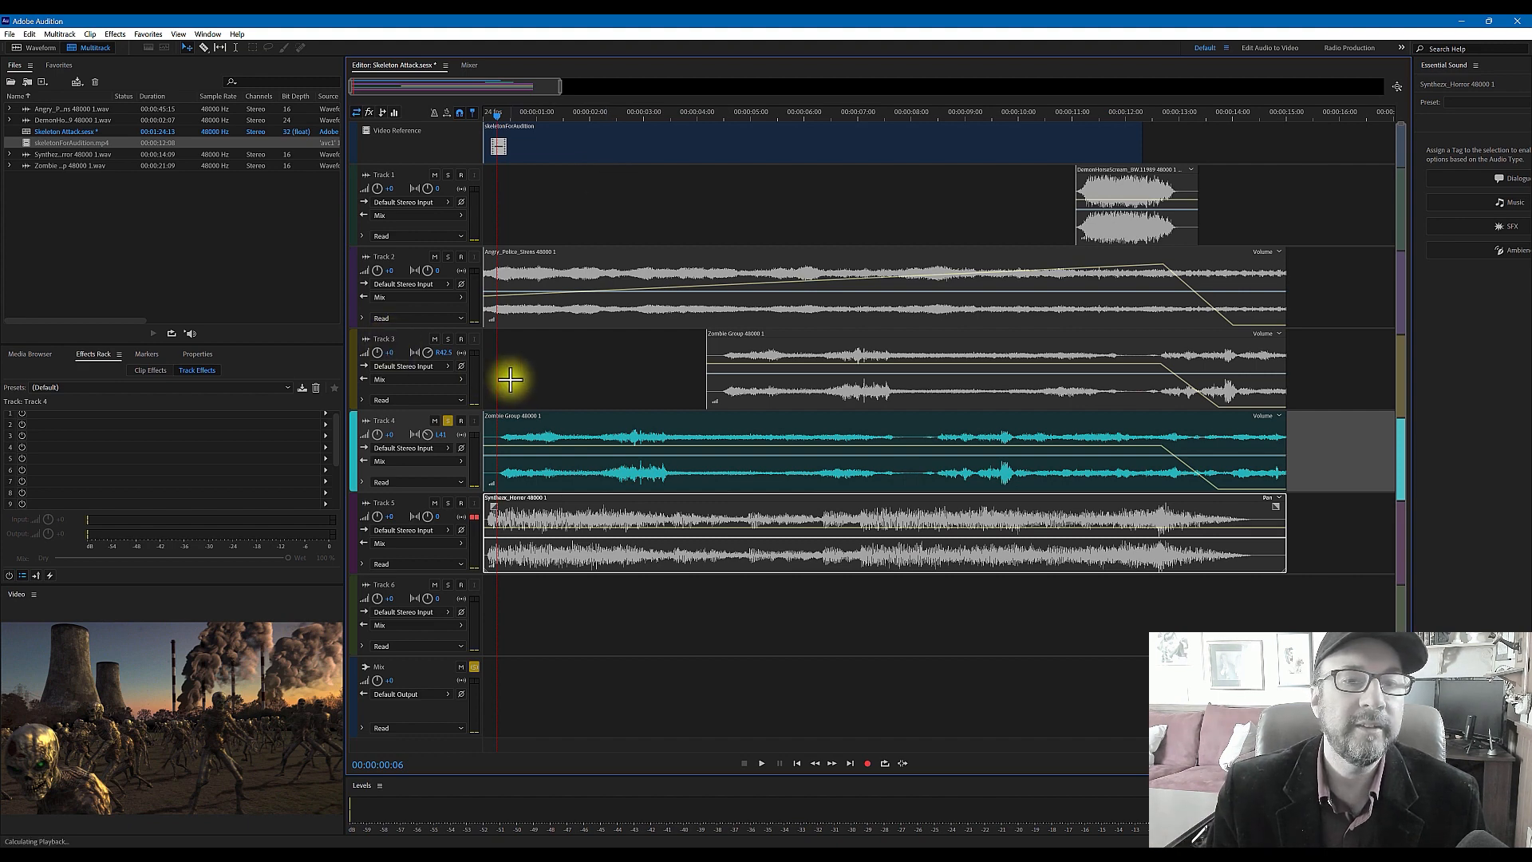
pyautogui.press('space')
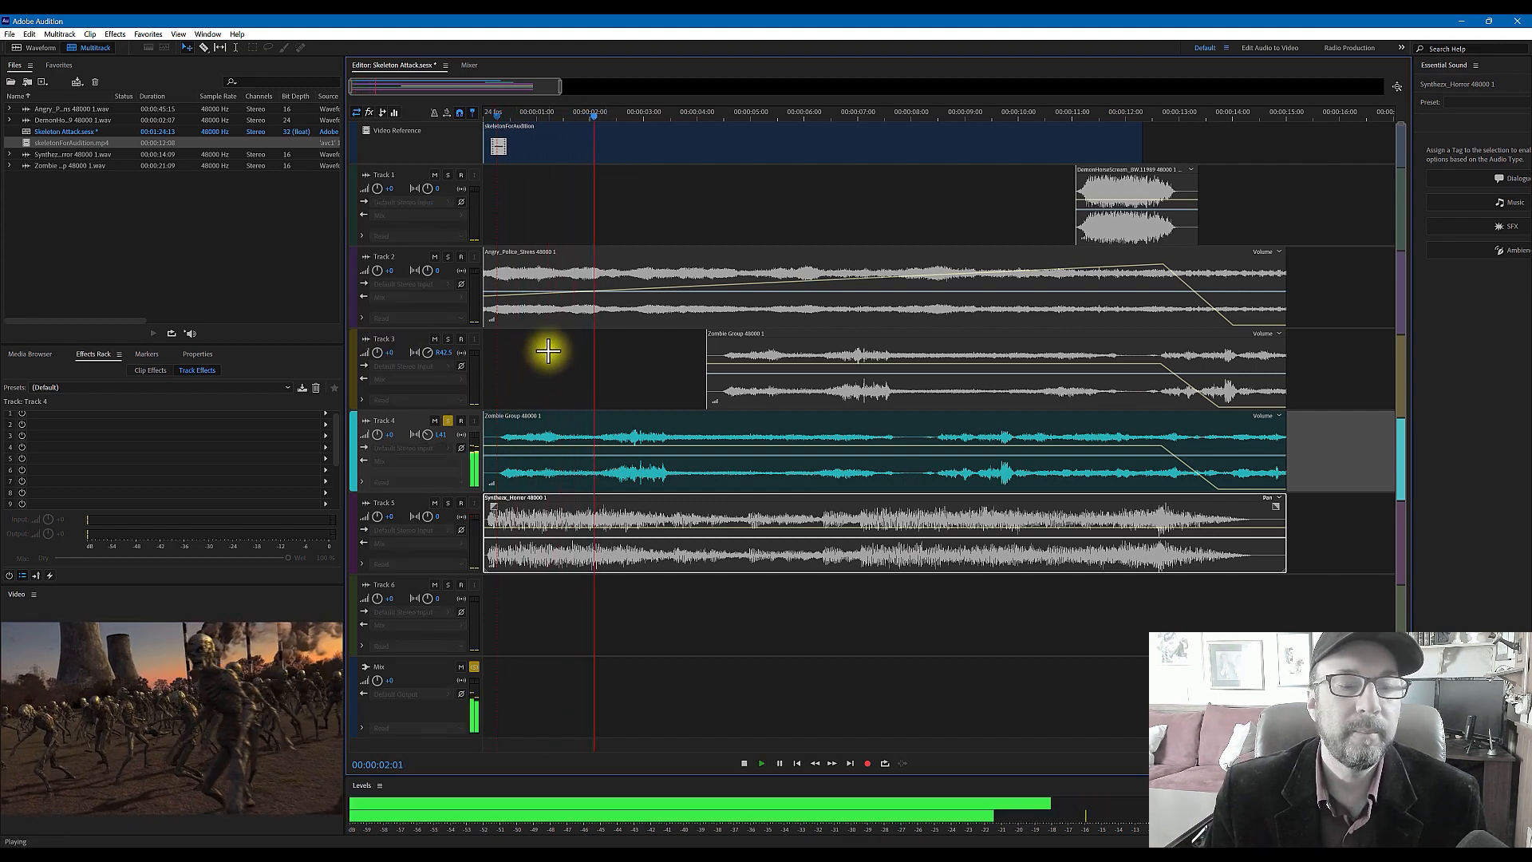
pyautogui.press('space')
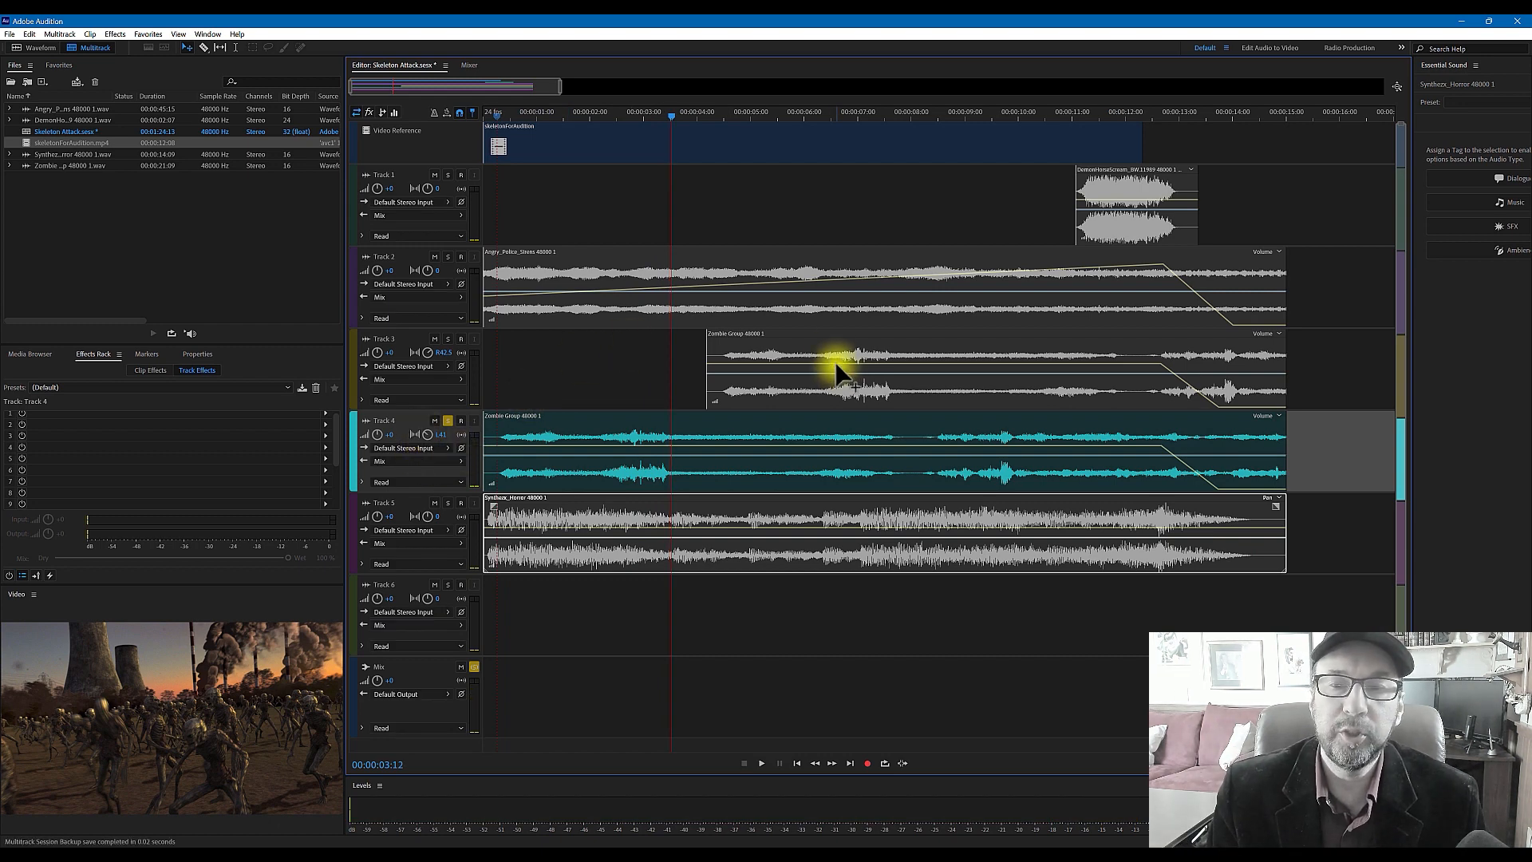
# Solo Track 3 together with Track 4 and play both Zombie Group layers from 00:00:00:08.
pyautogui.click(810, 347)
pyautogui.click(447, 339)
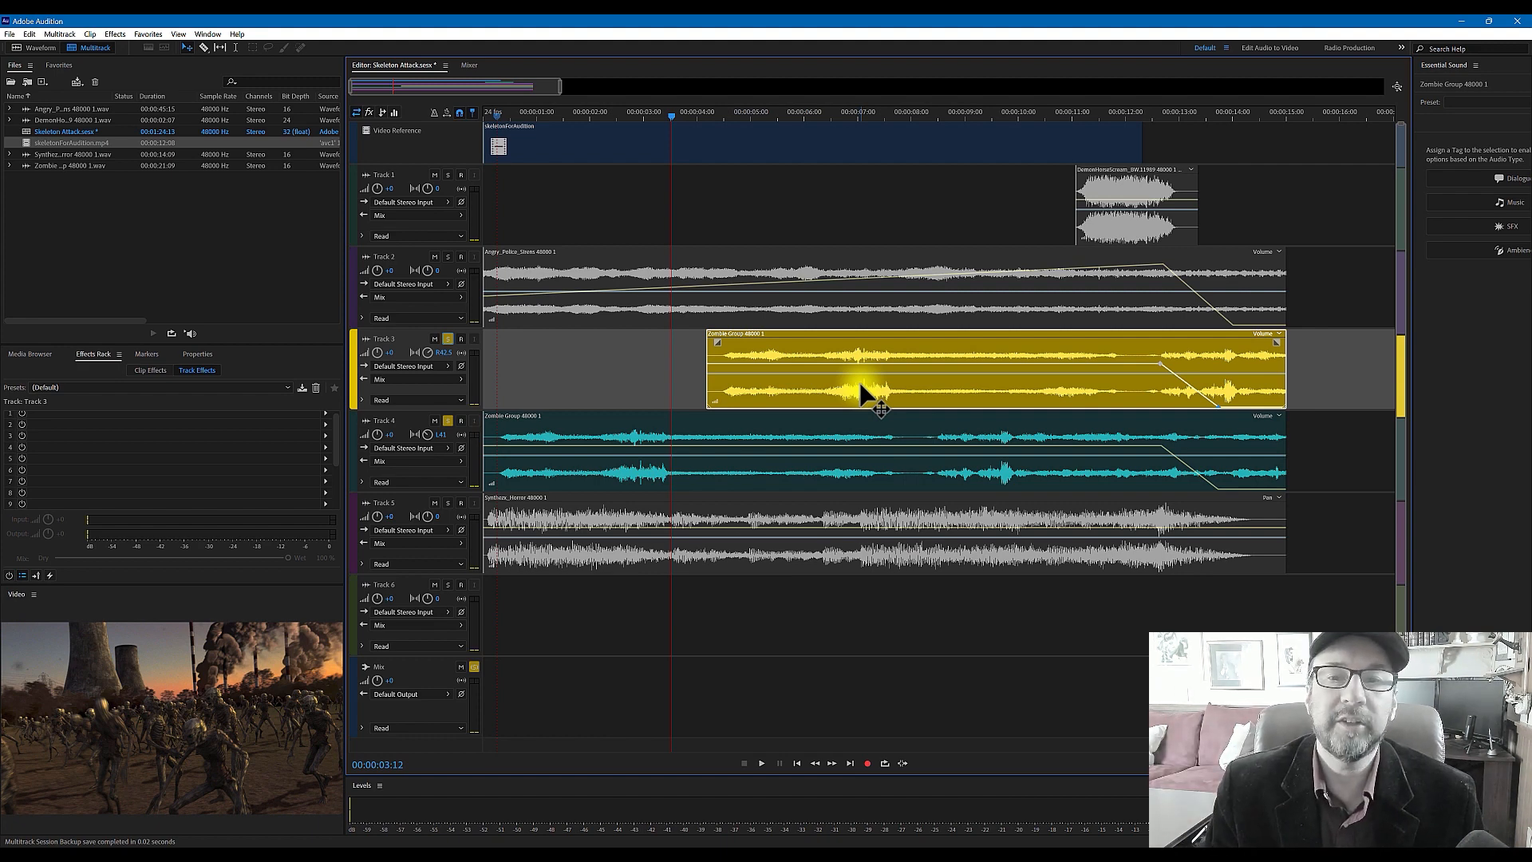
pyautogui.click(551, 118)
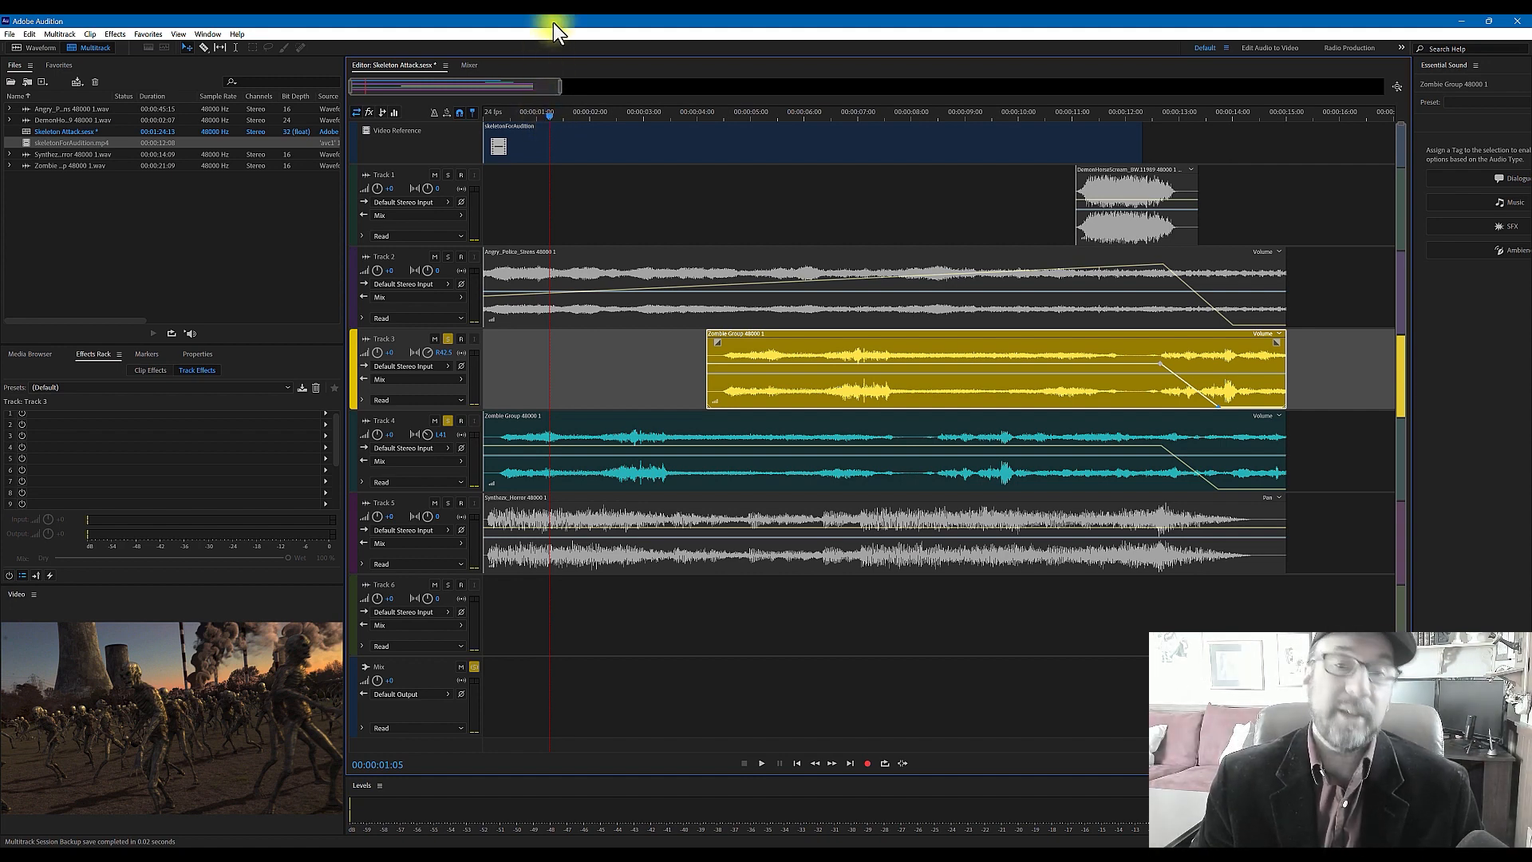
pyautogui.moveTo(525, 113); pyautogui.dragTo(506, 118)
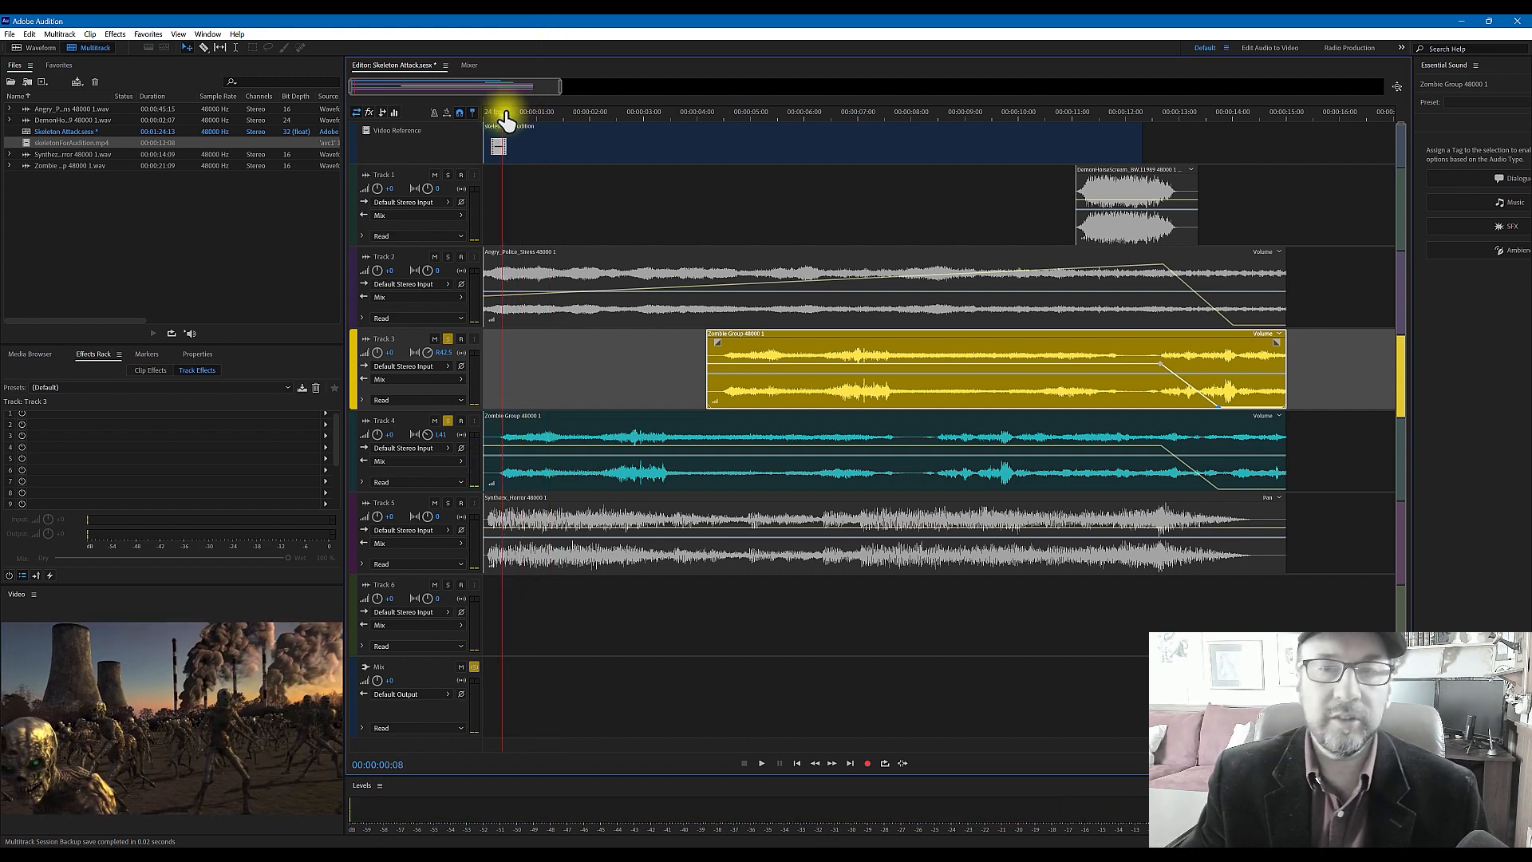
pyautogui.press('space')
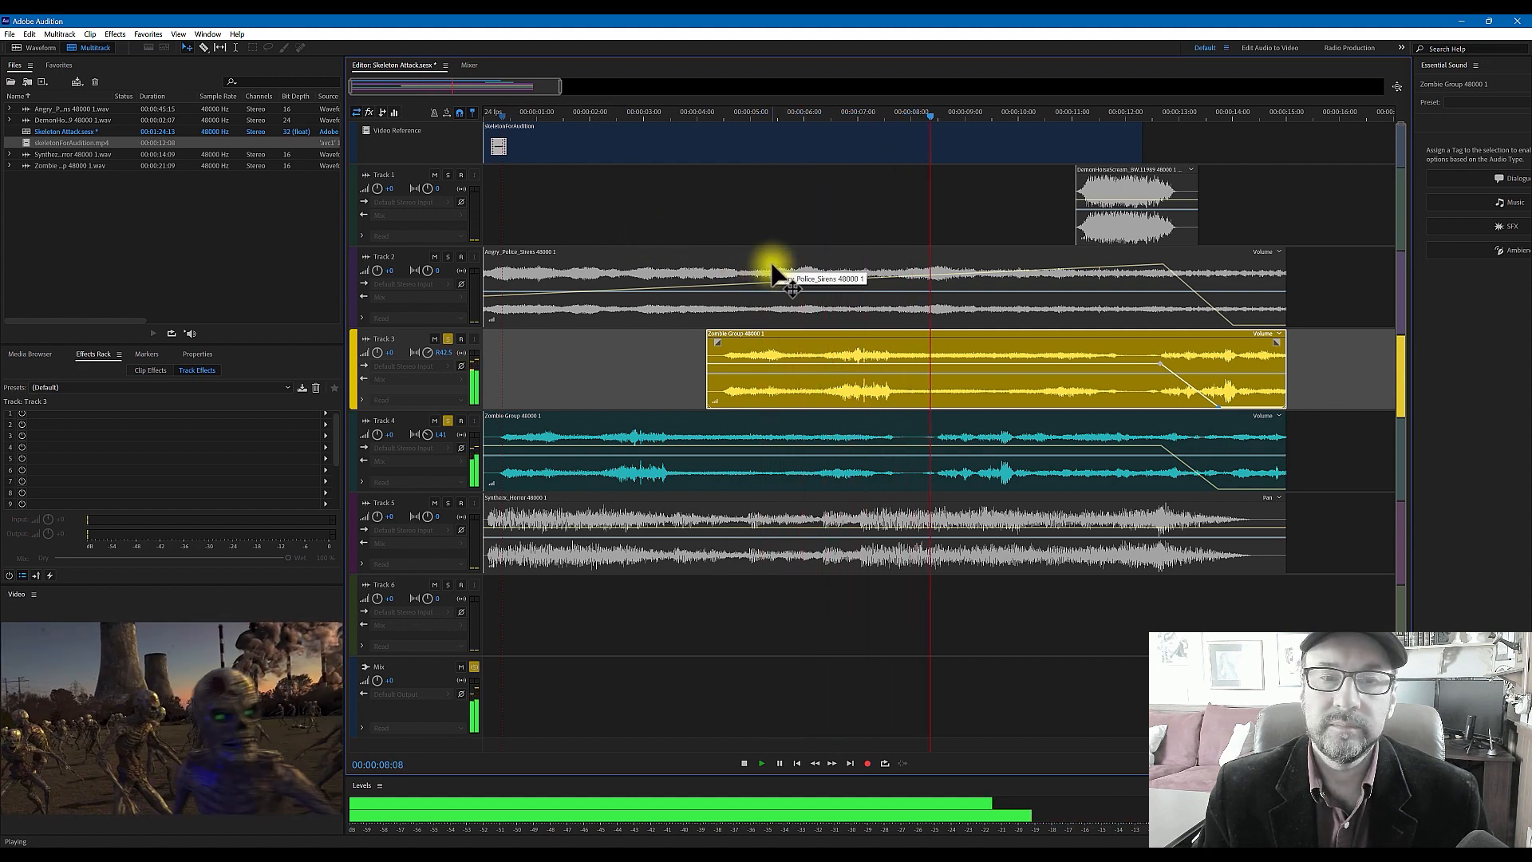
pyautogui.press('space')
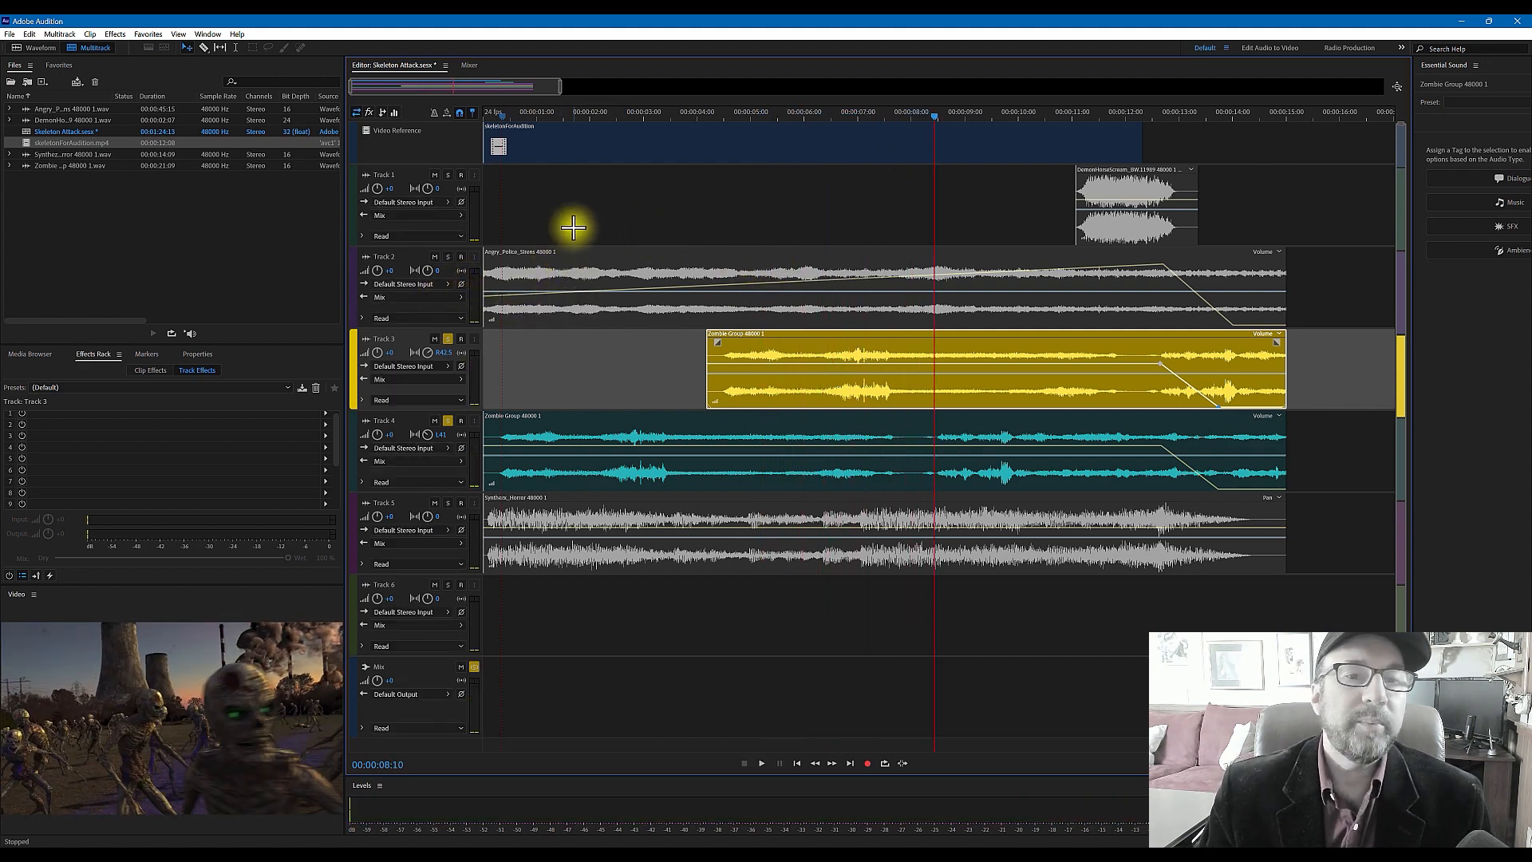
# Select the police sirens clip, solo only Track 2 and play it from near the start of the session.
pyautogui.click(577, 244)
pyautogui.click(579, 252)
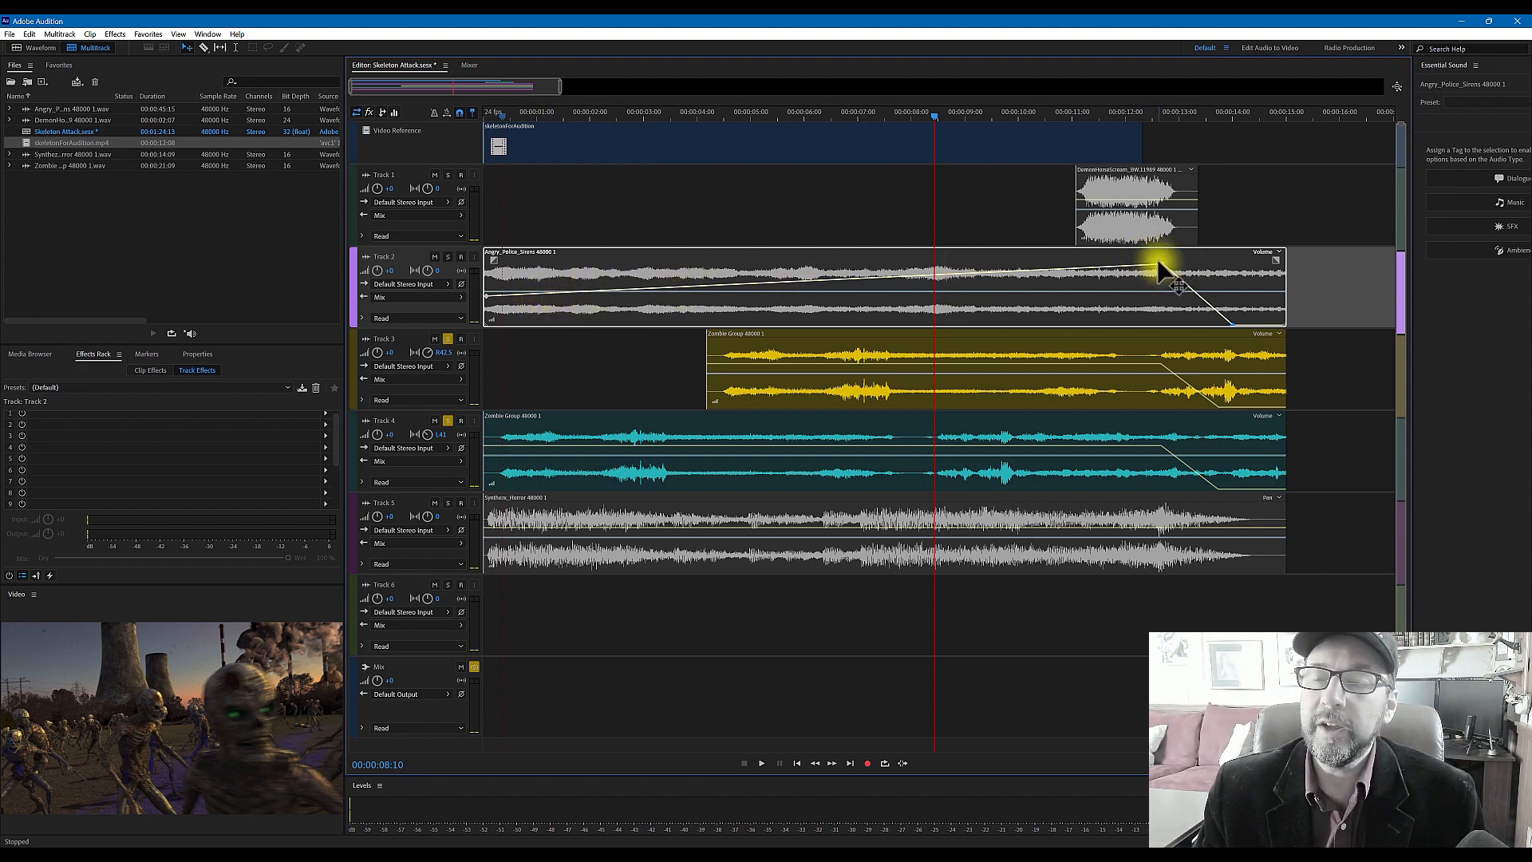
pyautogui.click(448, 258)
pyautogui.click(447, 339)
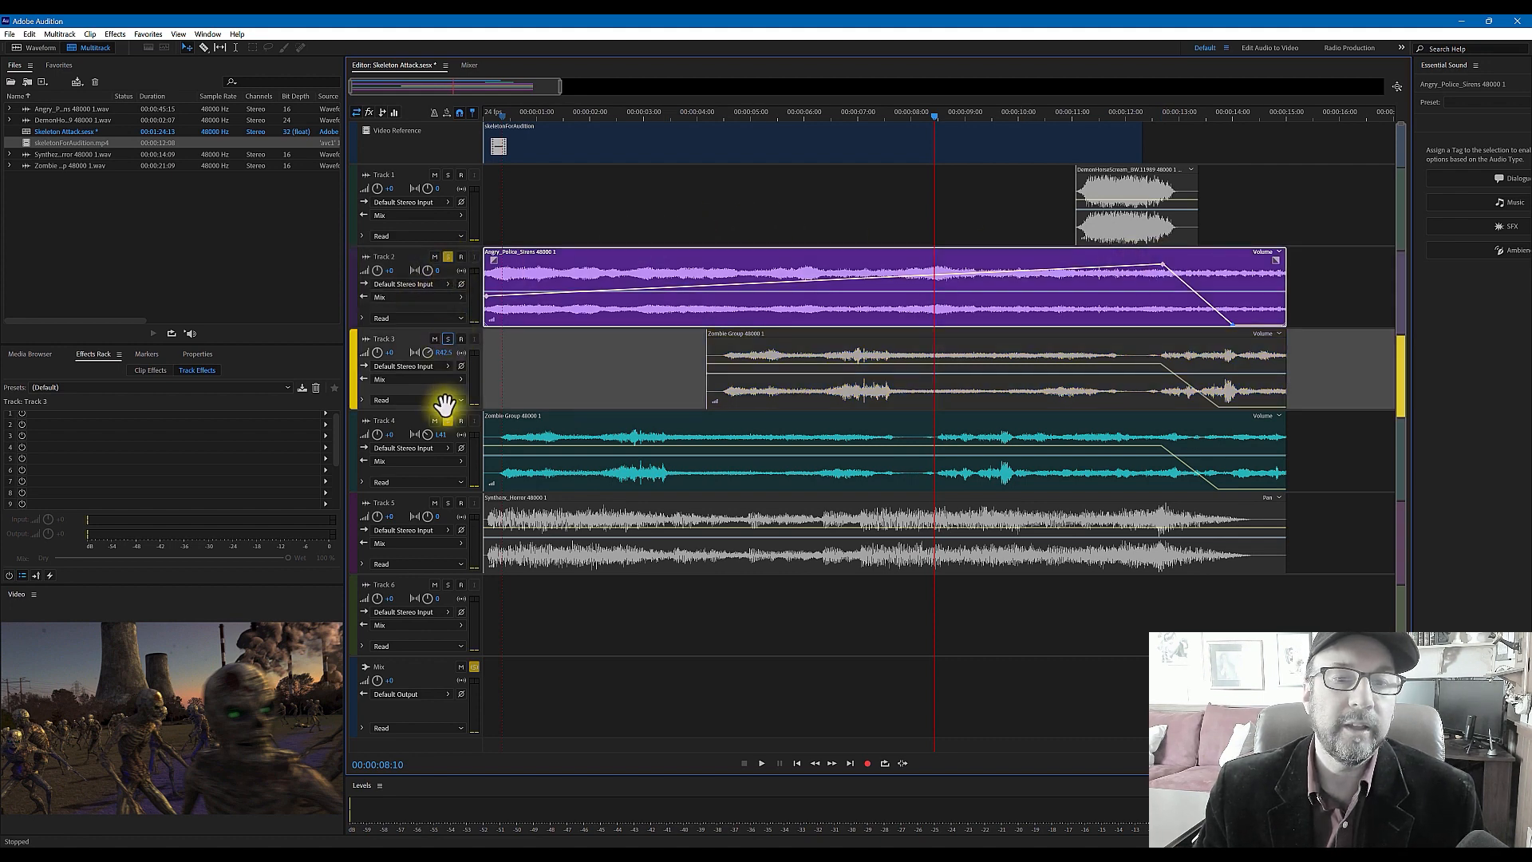
pyautogui.click(447, 423)
pyautogui.click(446, 423)
pyautogui.click(503, 116)
pyautogui.press('space')
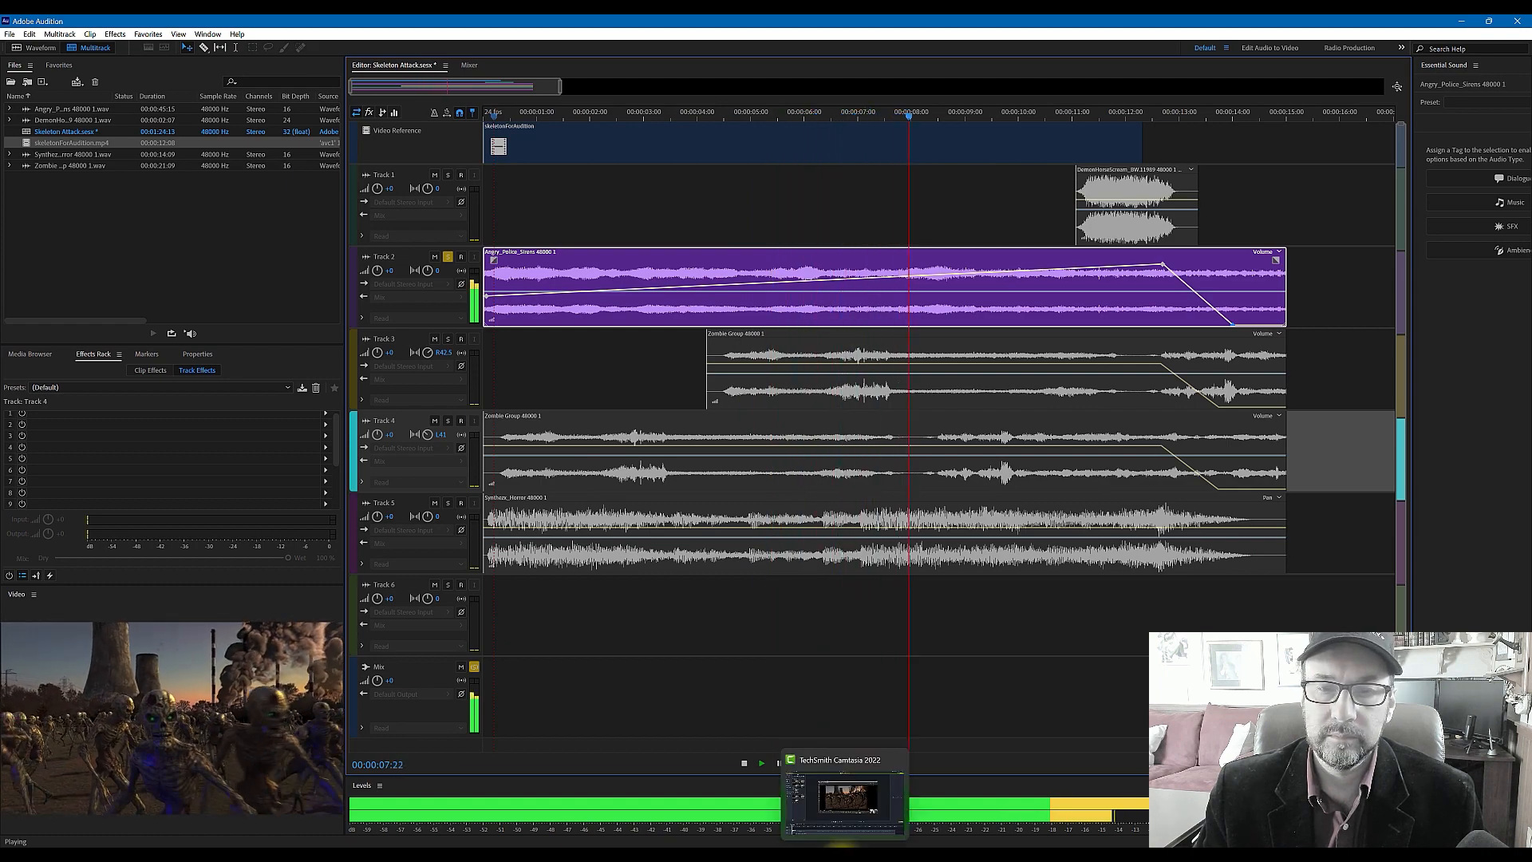
pyautogui.click(841, 797)
pyautogui.press('space')
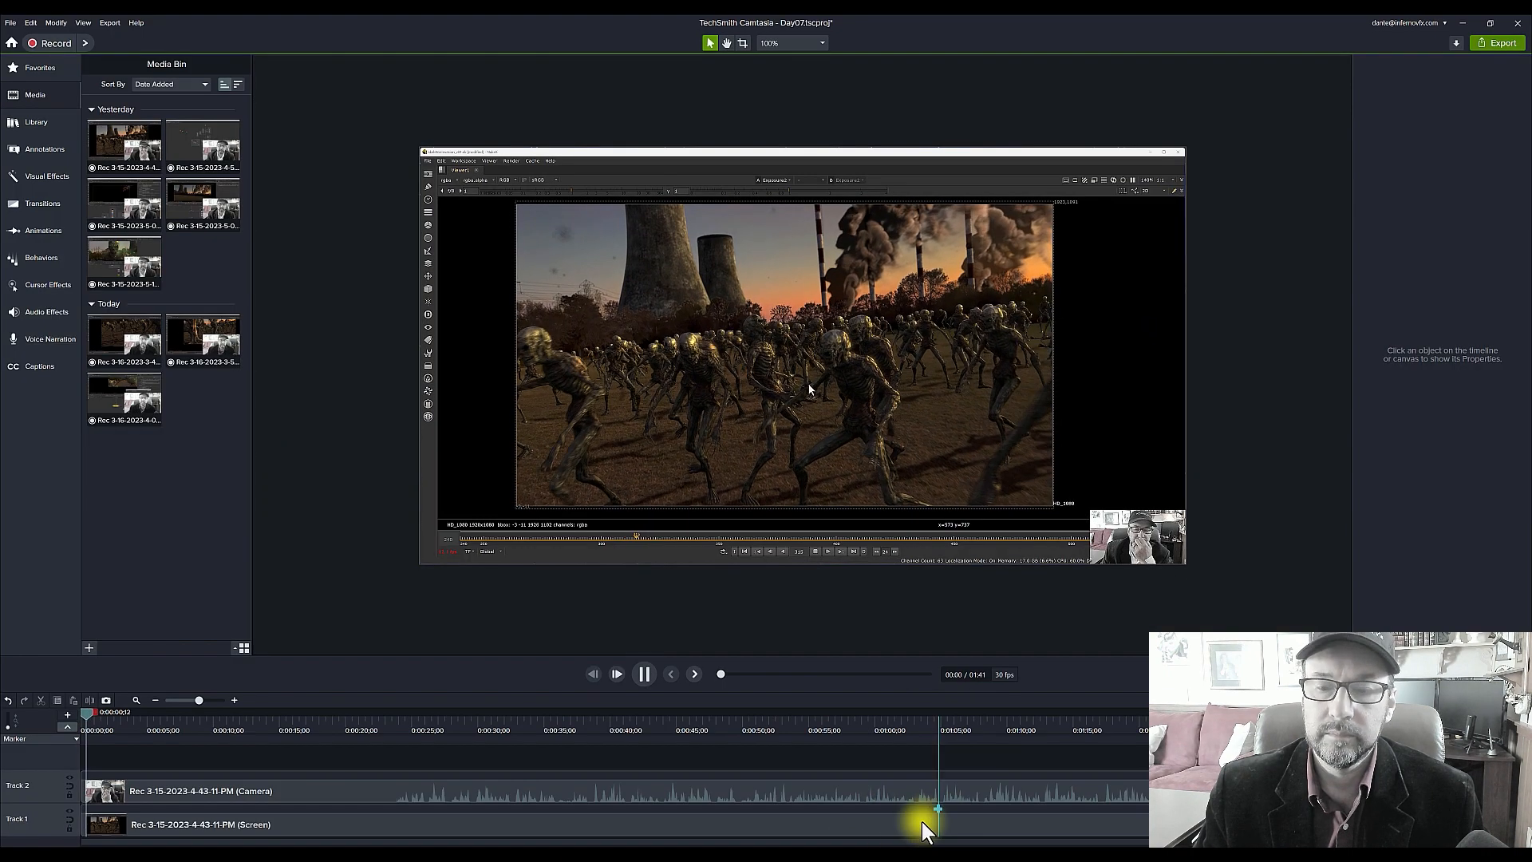
pyautogui.press('space')
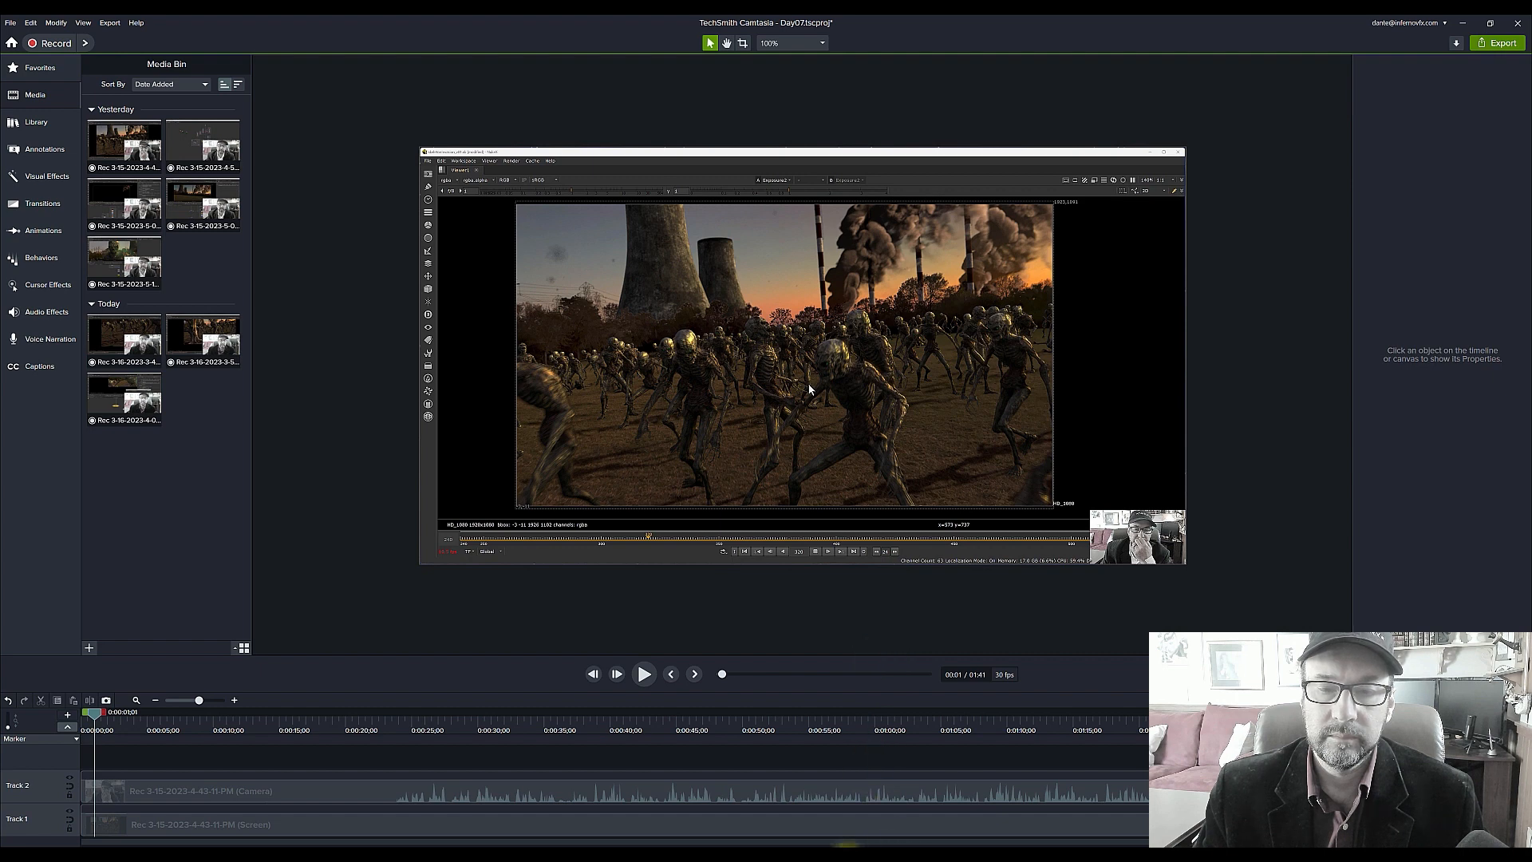
pyautogui.hotkey('alt', 'Tab')
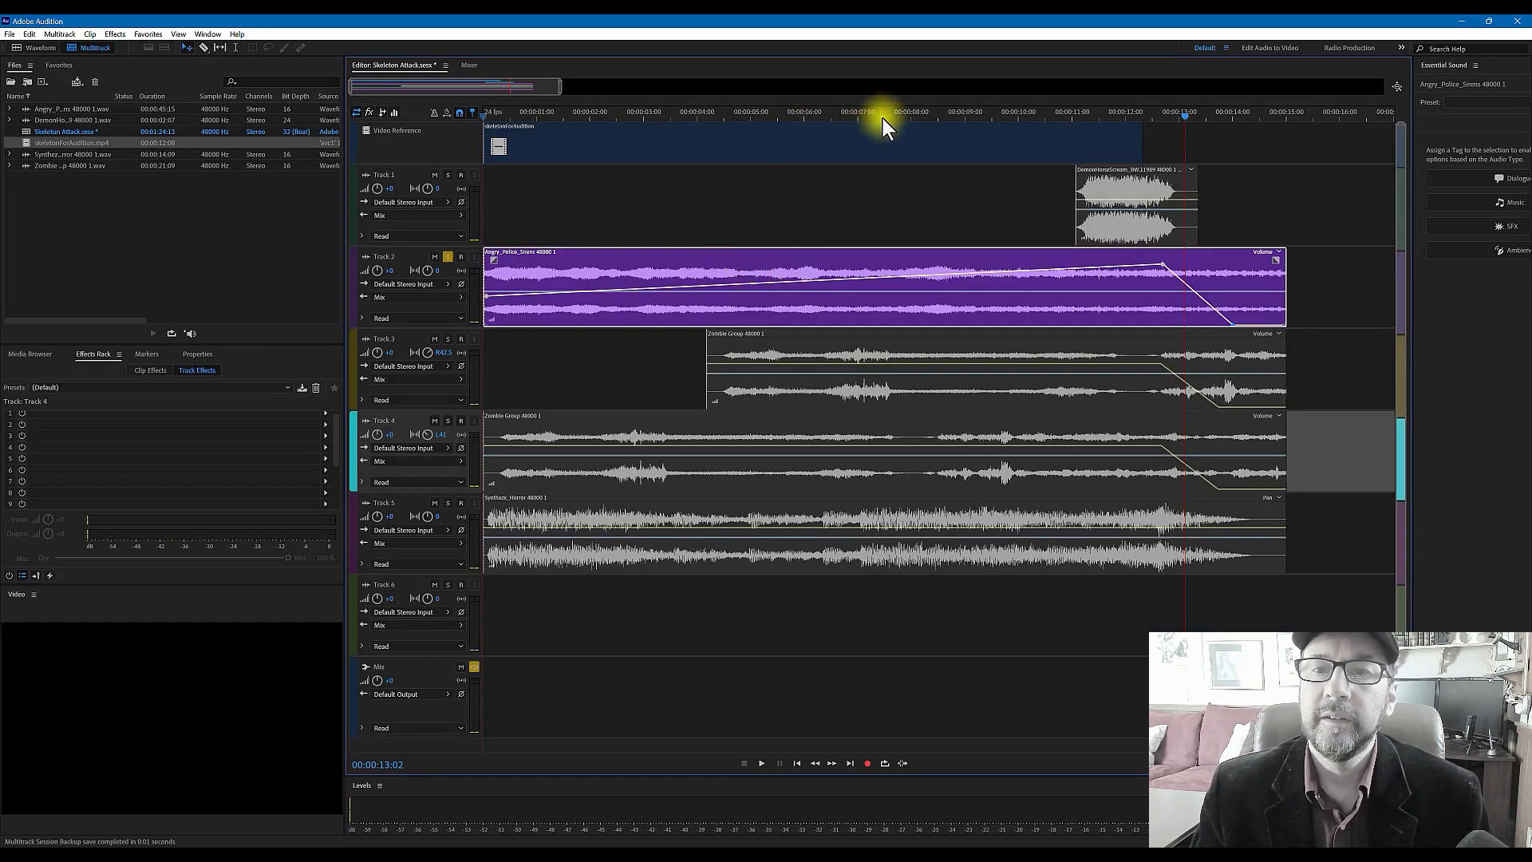
# Switch the solo from Track 2 to Track 1 and place the playhead at 00:00:10:22, just before the scream clip.
pyautogui.moveTo(886, 118); pyautogui.dragTo(1022, 120)
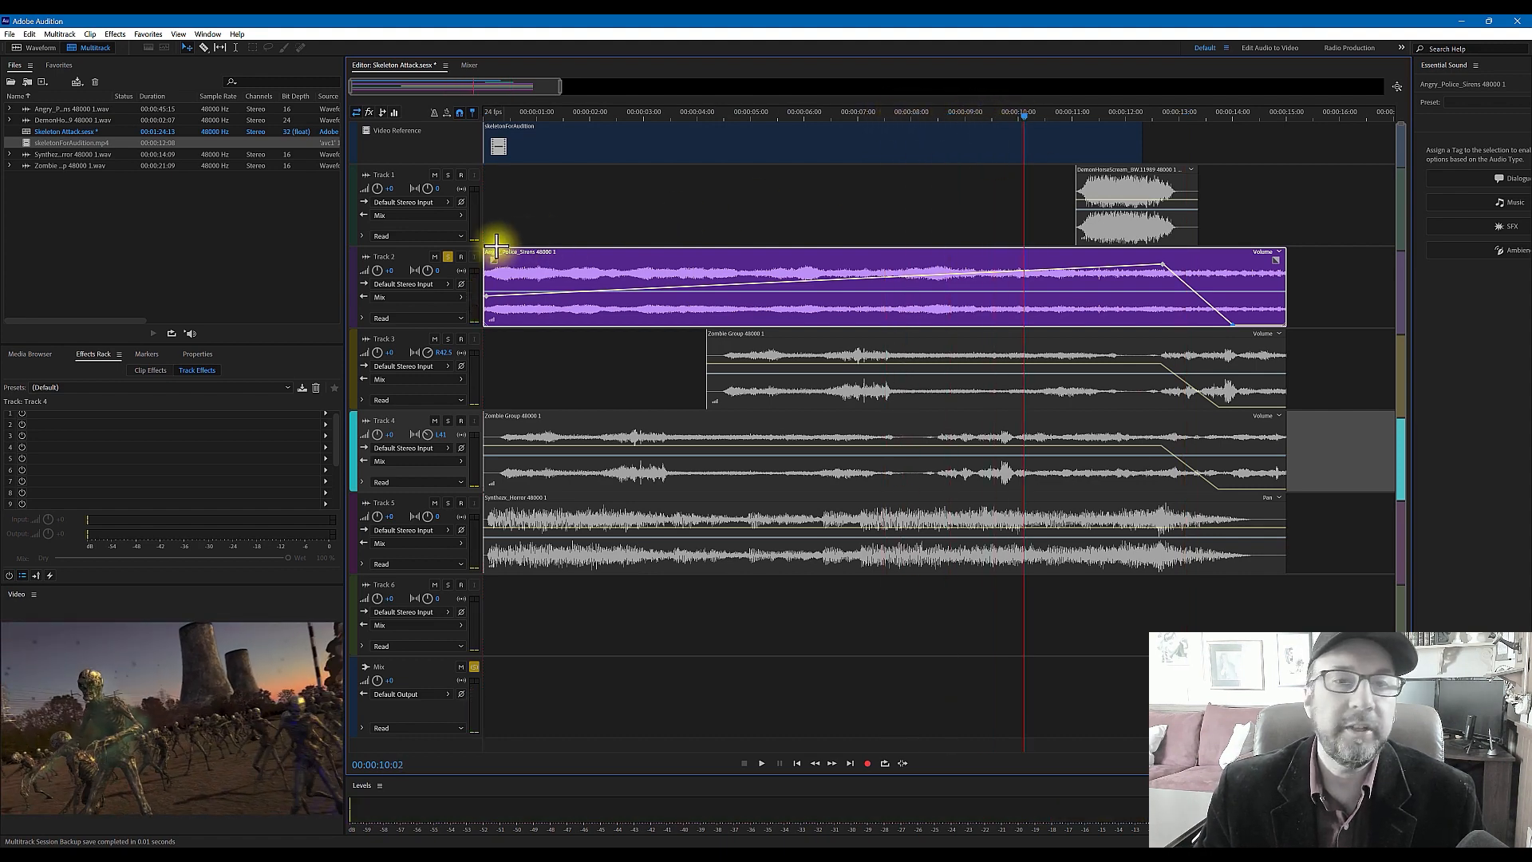
pyautogui.click(448, 256)
pyautogui.click(448, 176)
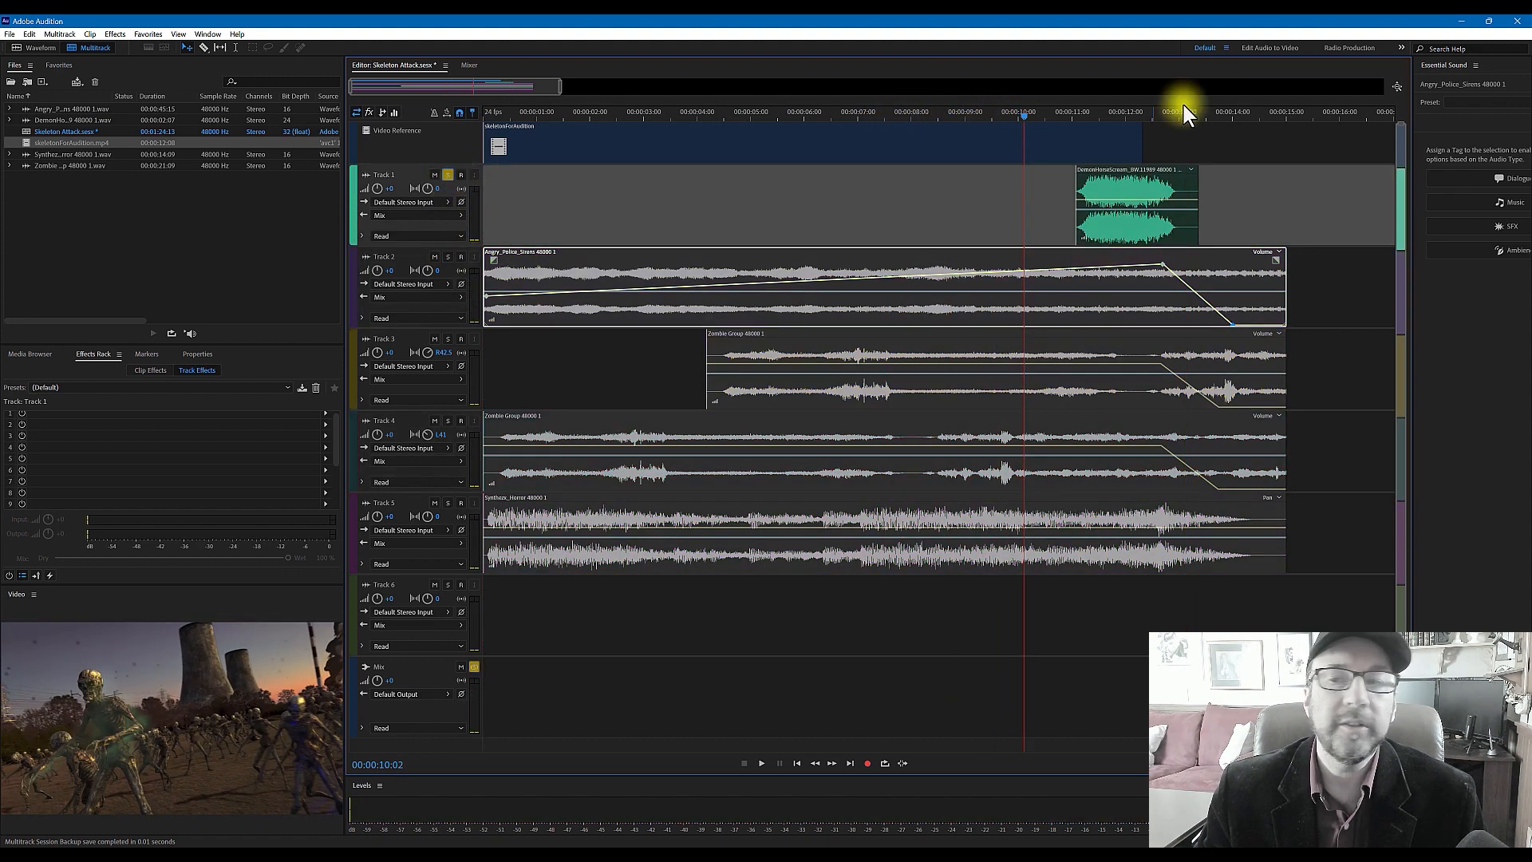
pyautogui.click(1069, 116)
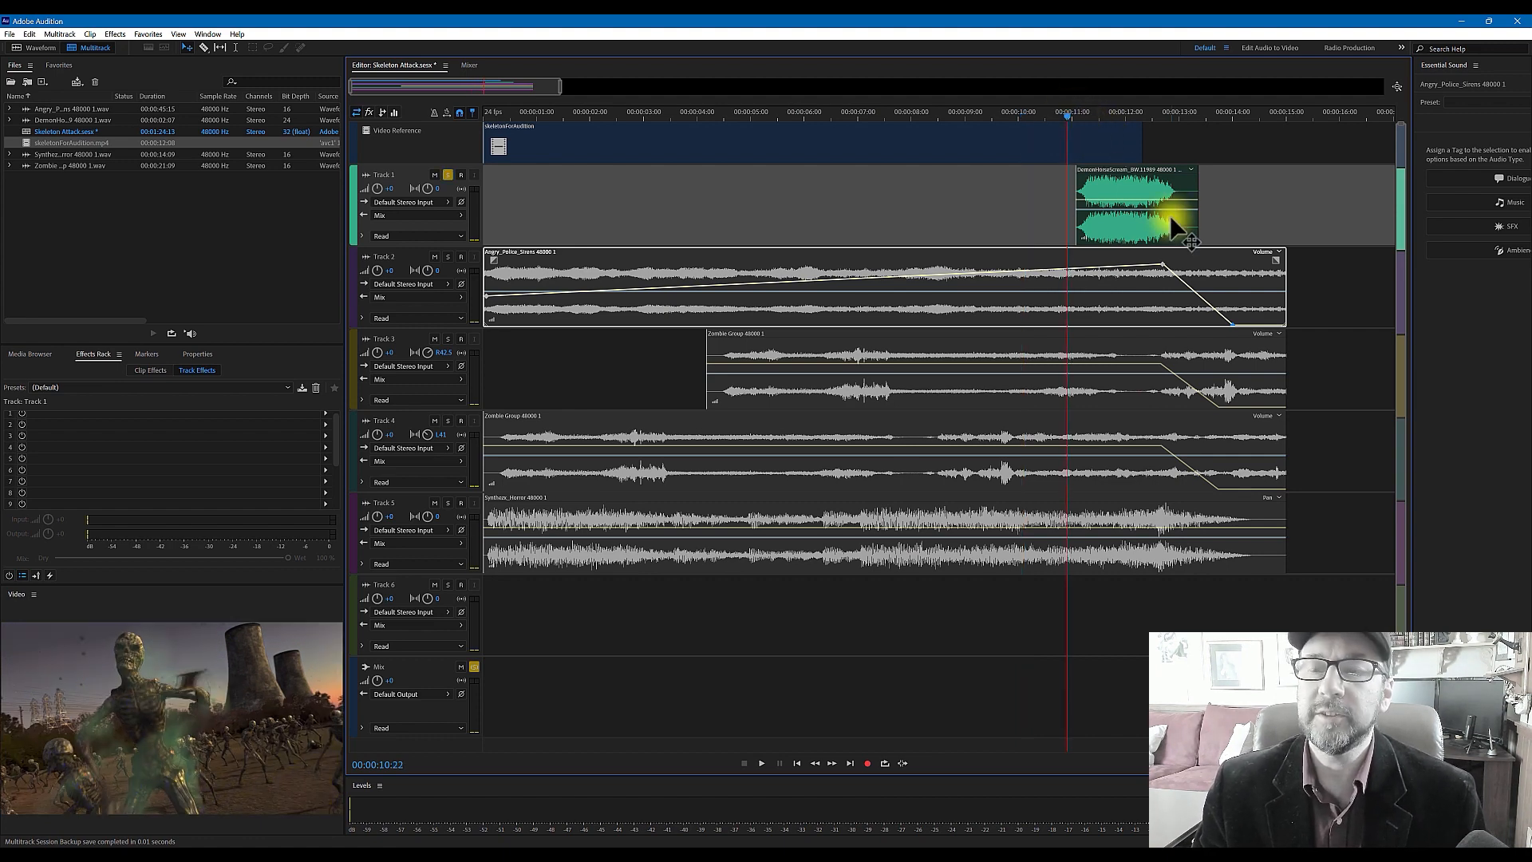
# Play the soloed scream clip on Track 1, stop once it has finished, and set the playhead to 00:00:12:16.
pyautogui.press('space')
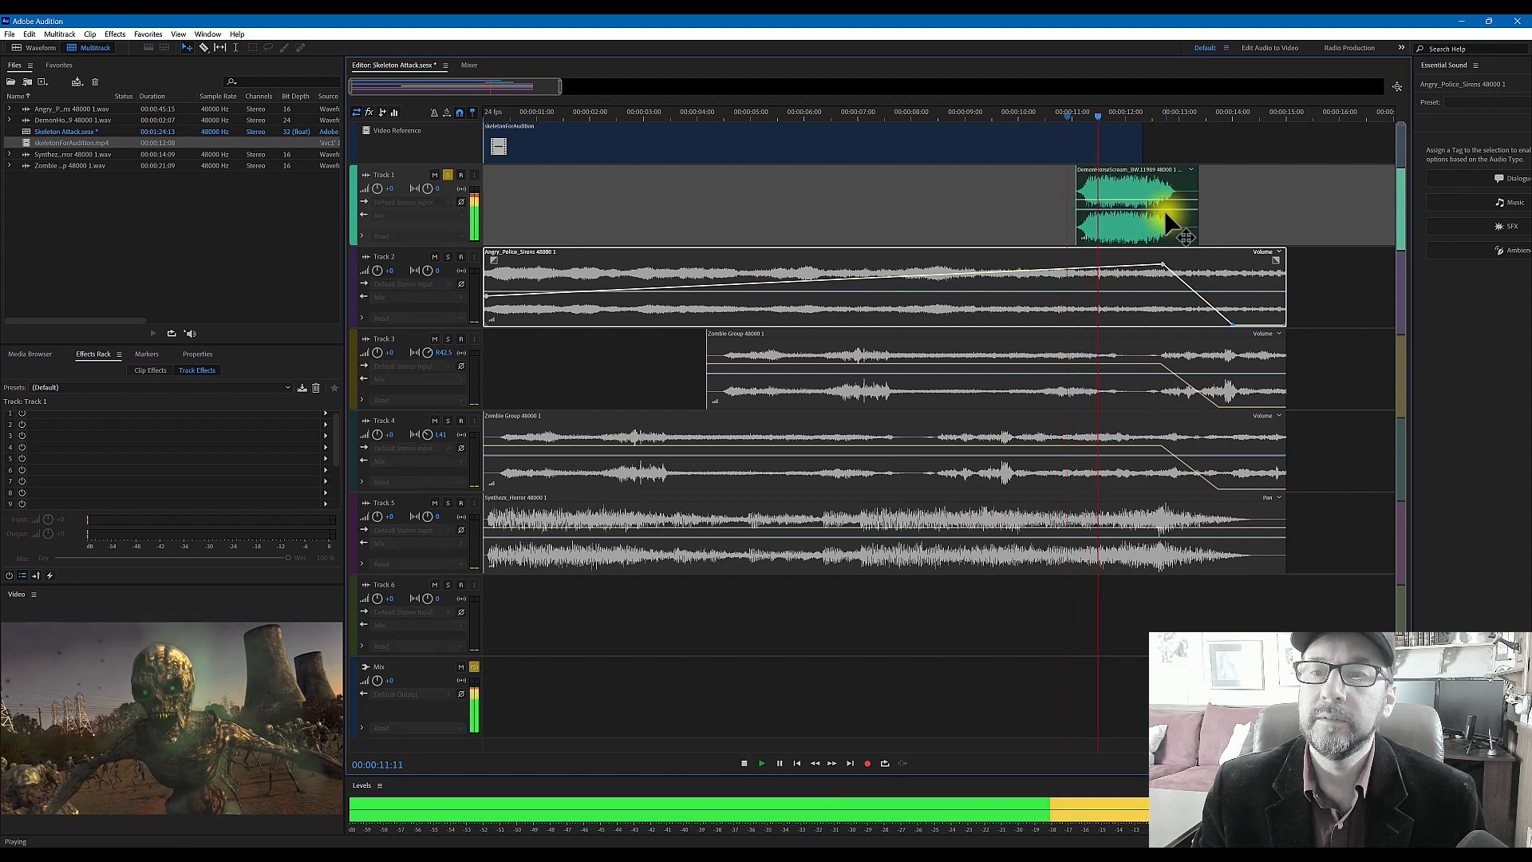
pyautogui.press('space')
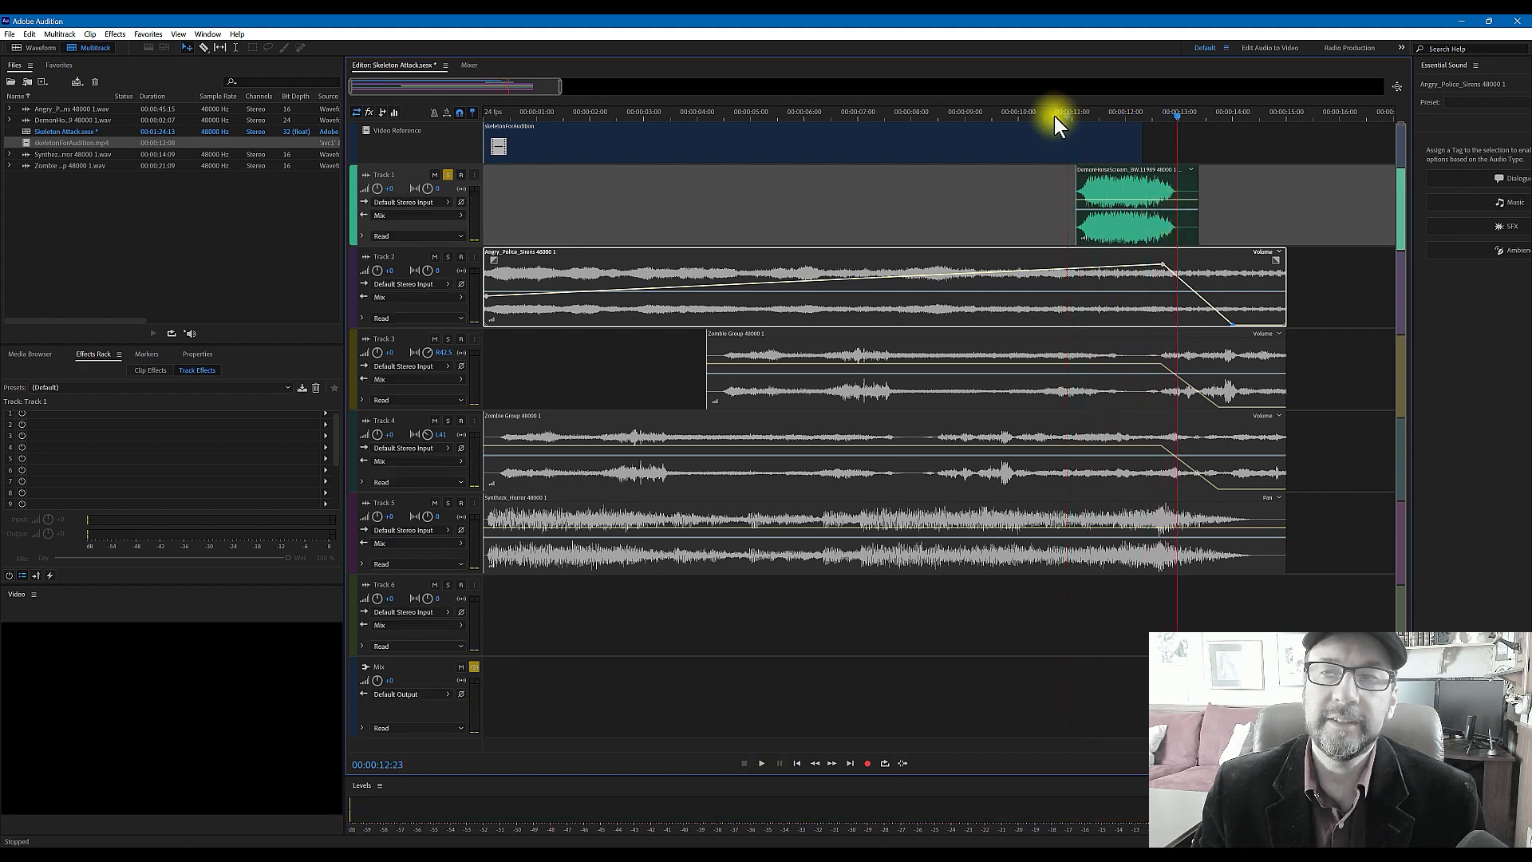
pyautogui.moveTo(1055, 116); pyautogui.dragTo(1163, 117)
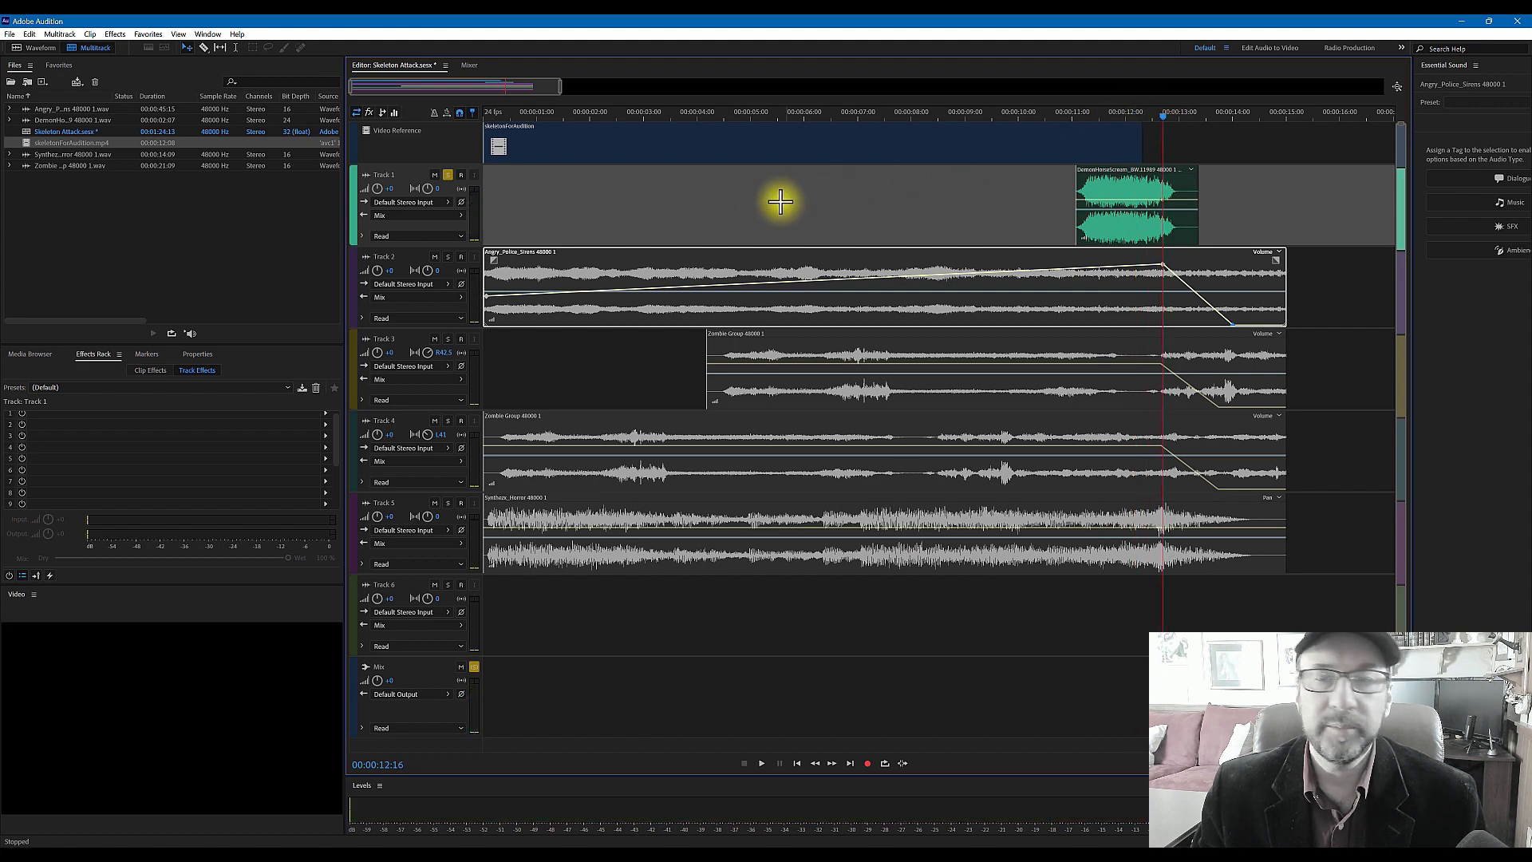
# Remove the solo from Track 1 and play the full mix from 00:00:00:00, stopping after the tracks' closing fade-outs.
pyautogui.click(447, 175)
pyautogui.click(494, 116)
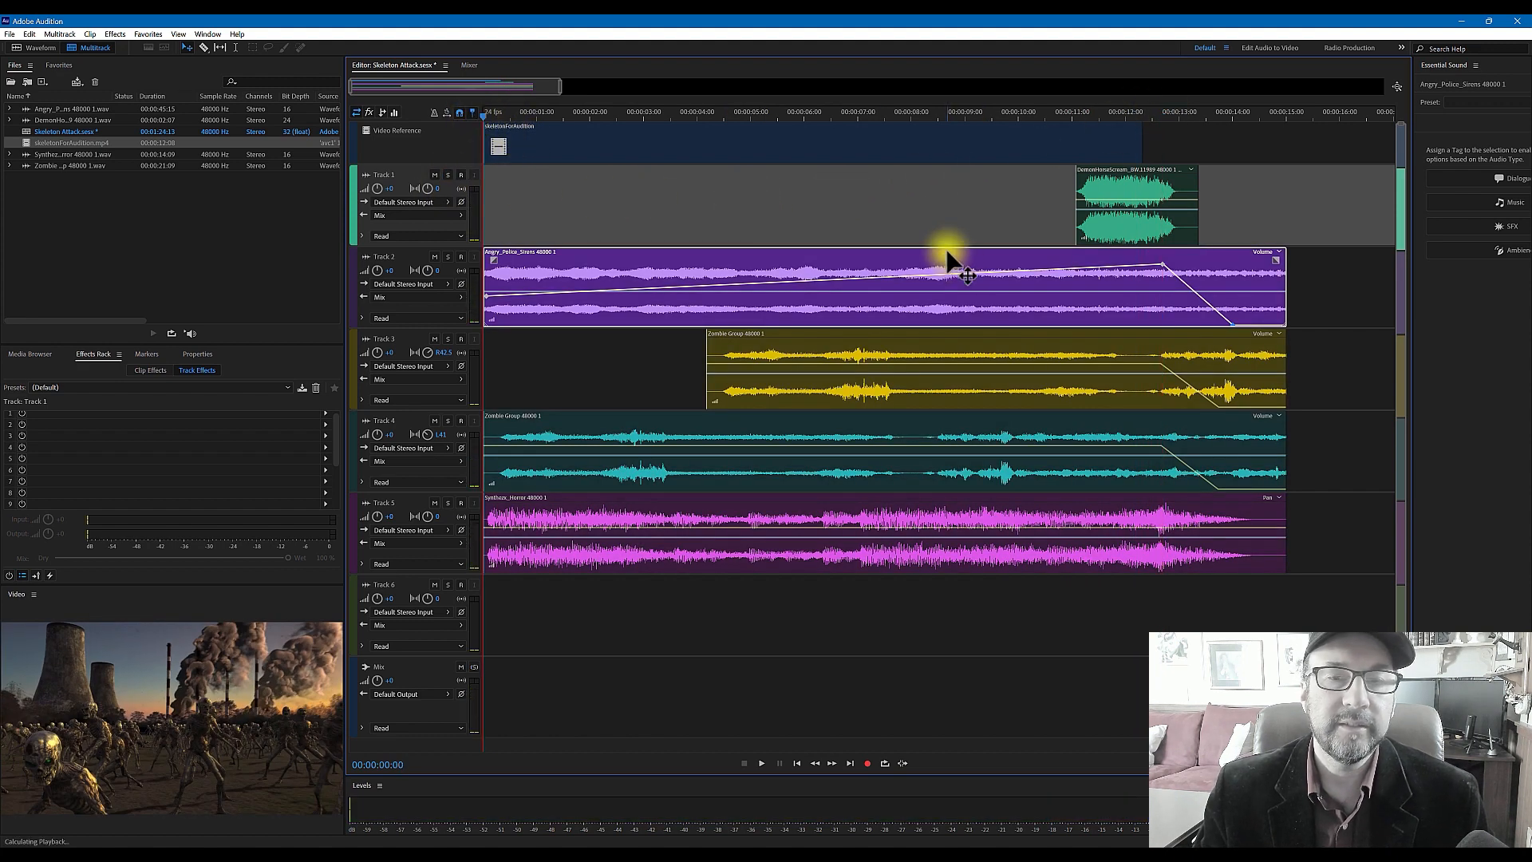
pyautogui.press('space')
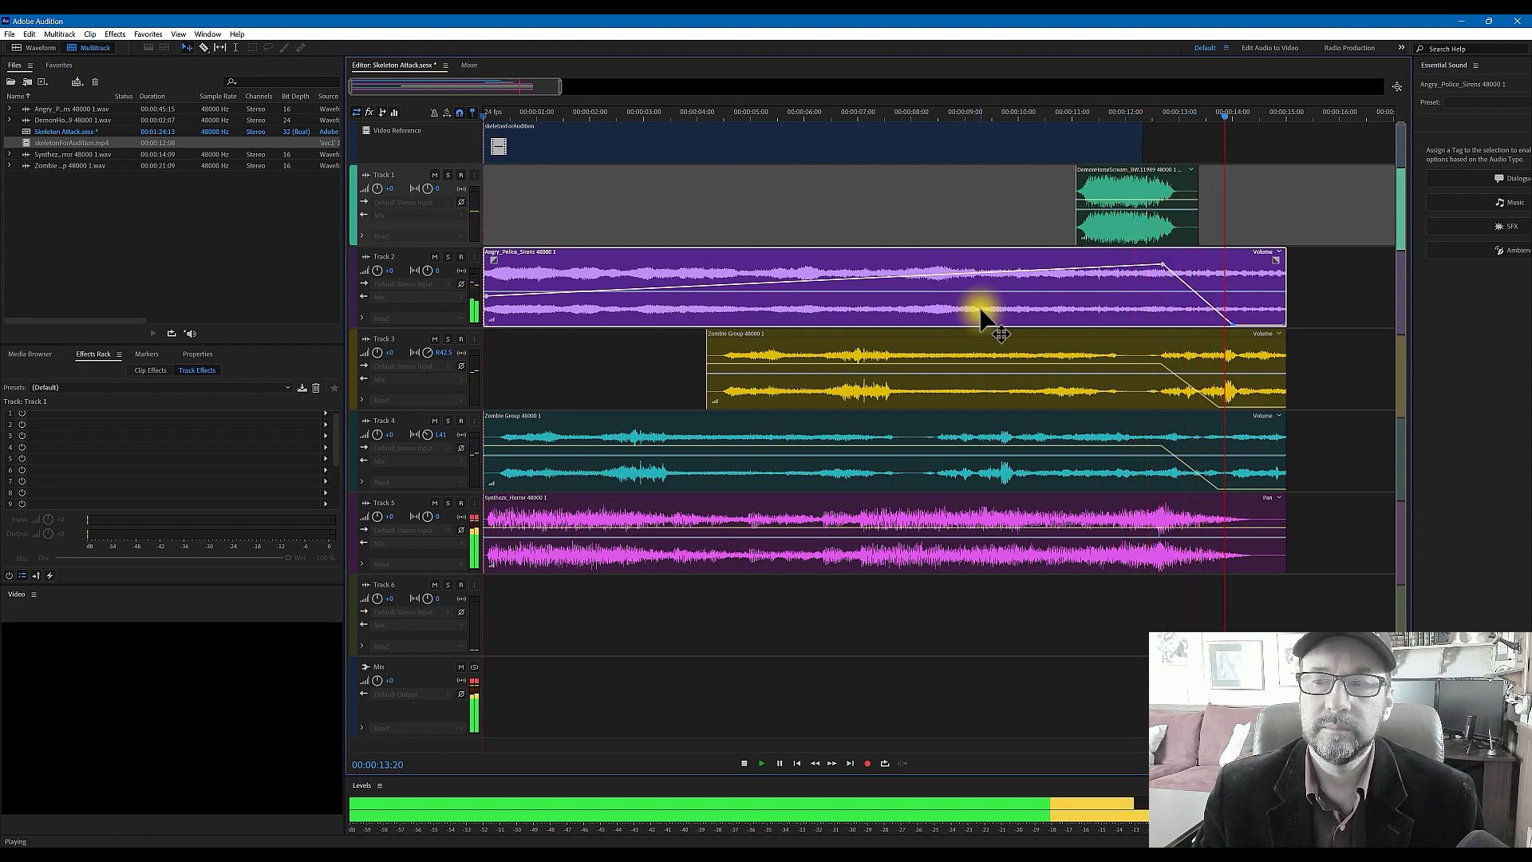
pyautogui.press('space')
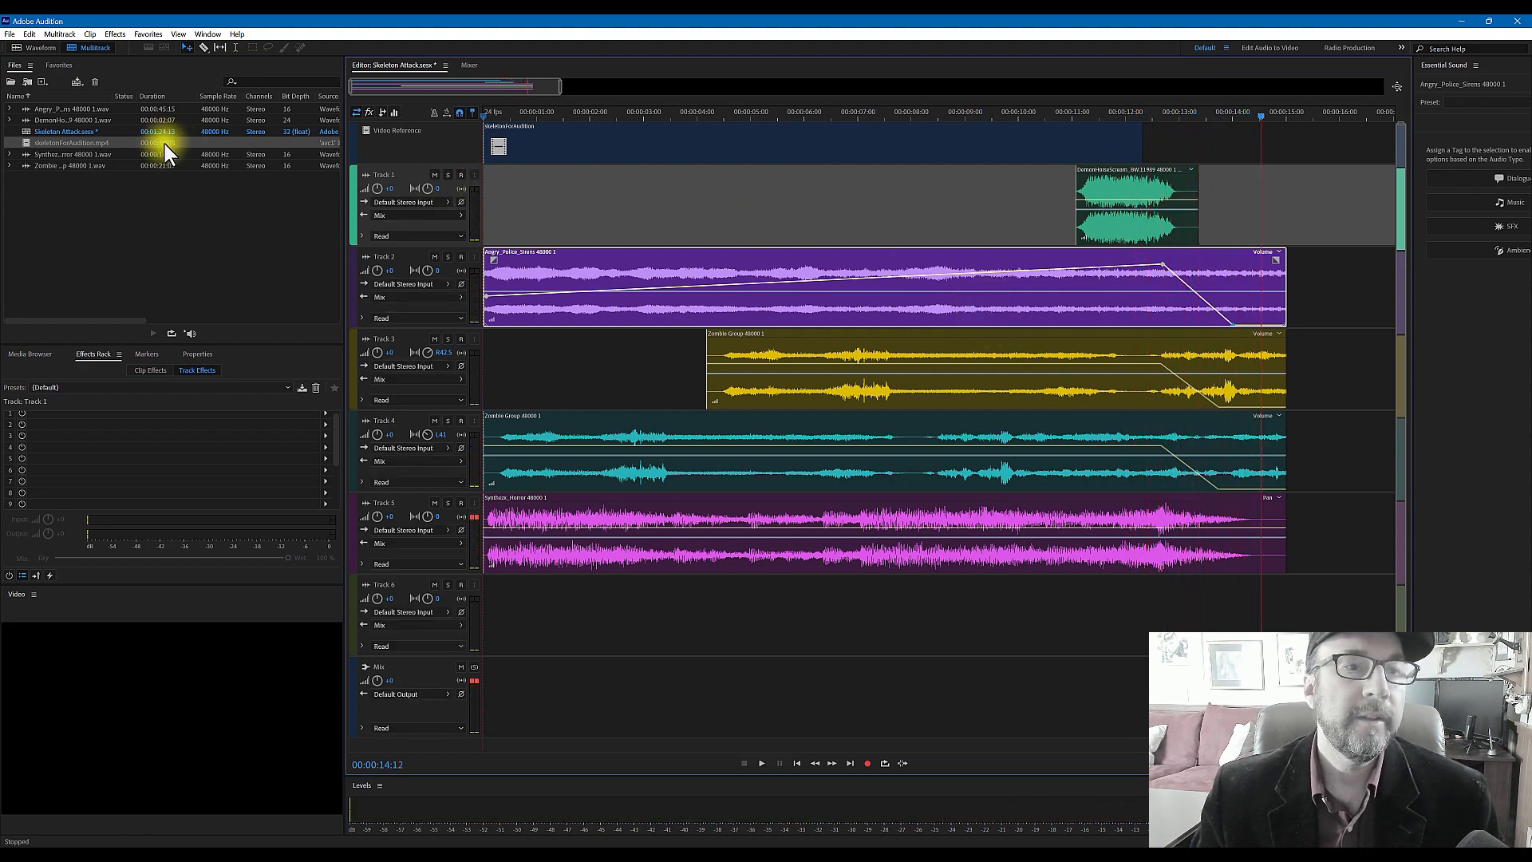